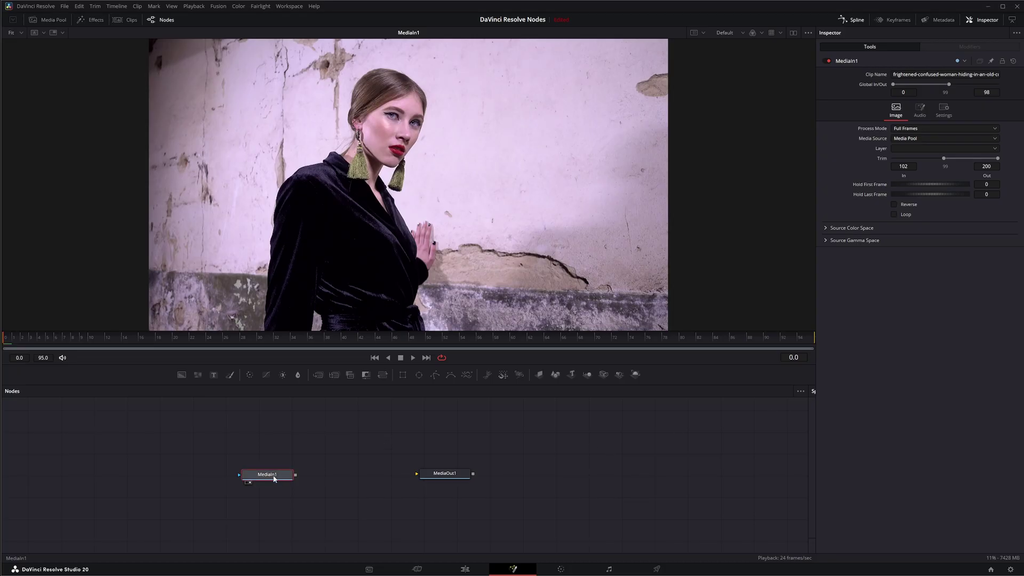
# Shift the MediaIn1 node slightly left, away from MediaOut1
pyautogui.moveTo(274, 478); pyautogui.dragTo(241, 480)
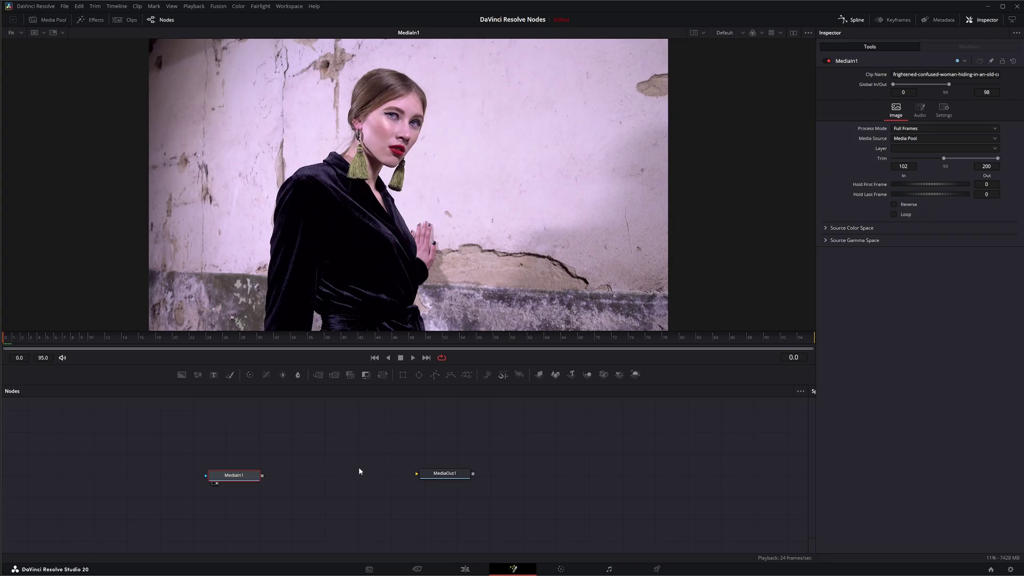
# Add a Lens Distort node after MediaIn1 and show its output in the viewer
pyautogui.click(379, 457)
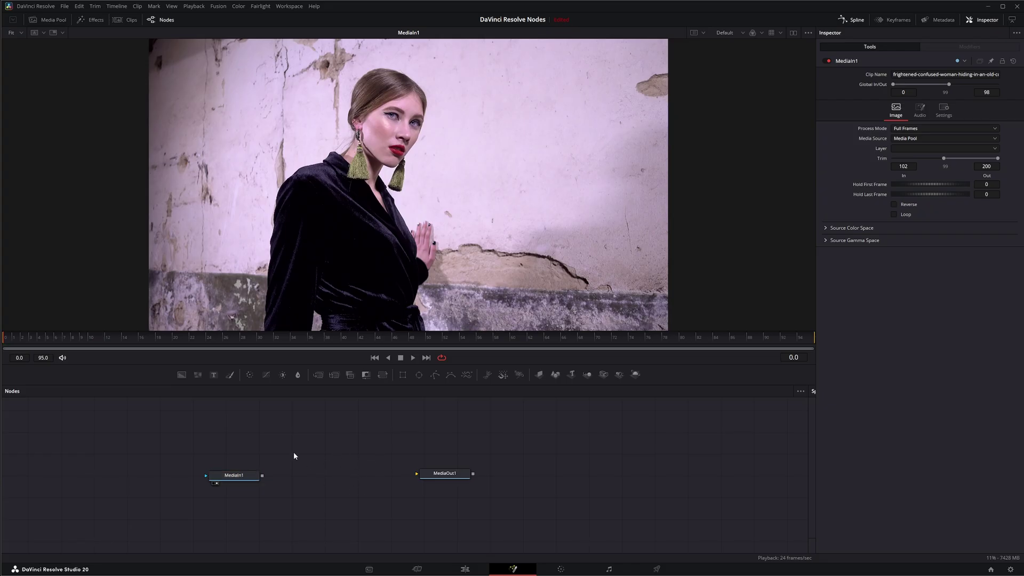
pyautogui.click(234, 475)
pyautogui.hotkey('shift', 'space')
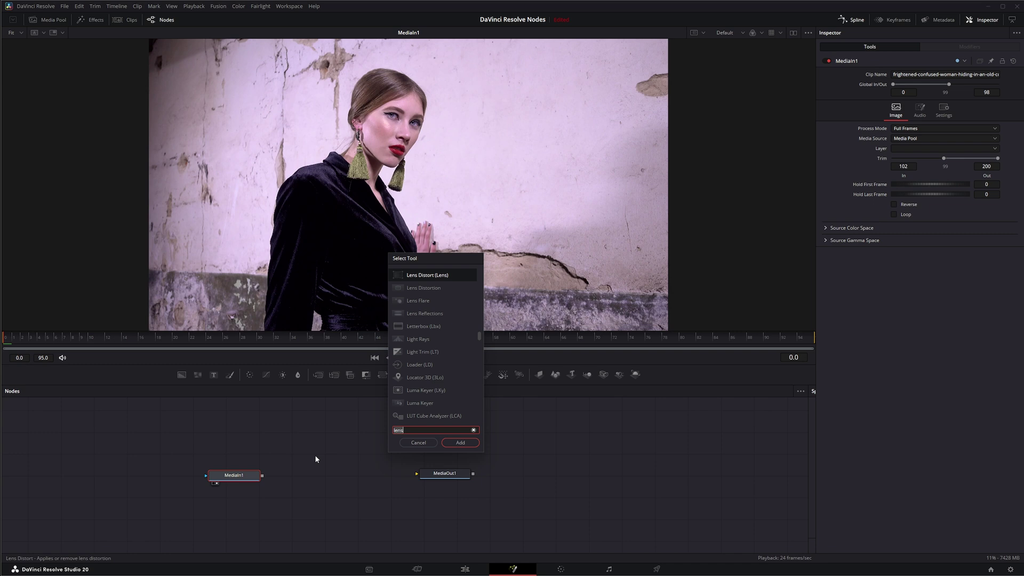
pyautogui.write('lens')
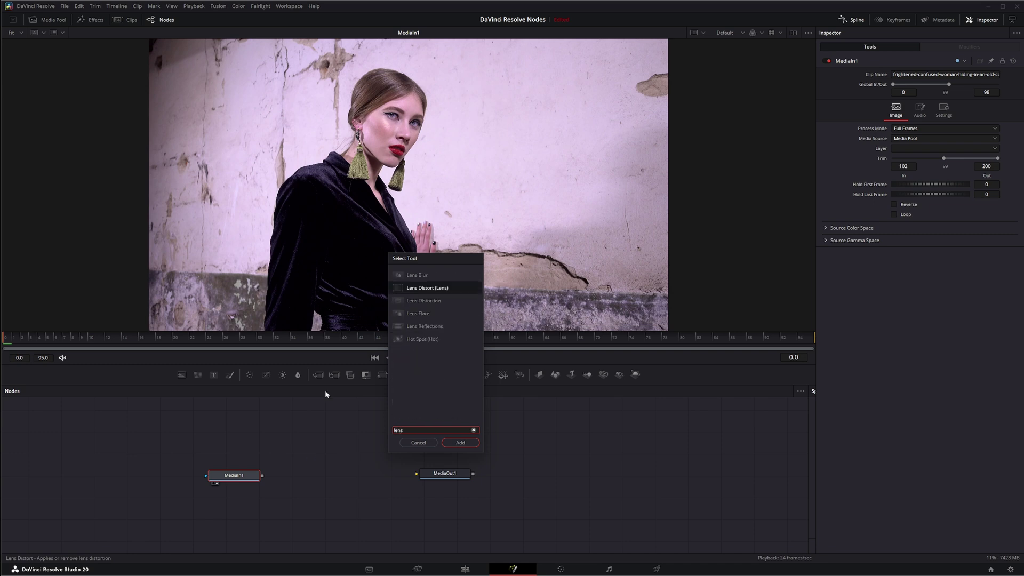
pyautogui.click(473, 444)
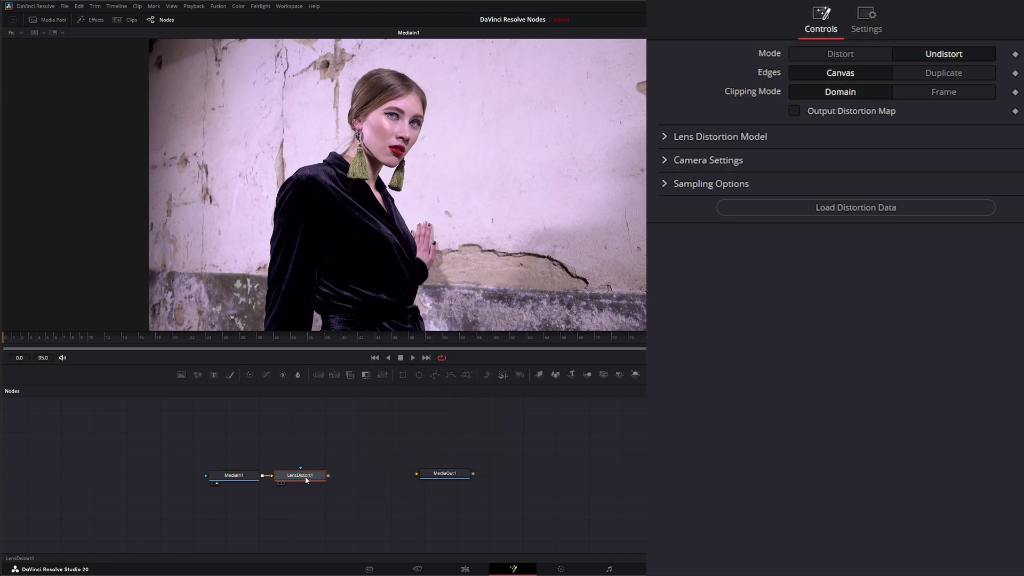
pyautogui.press('1')
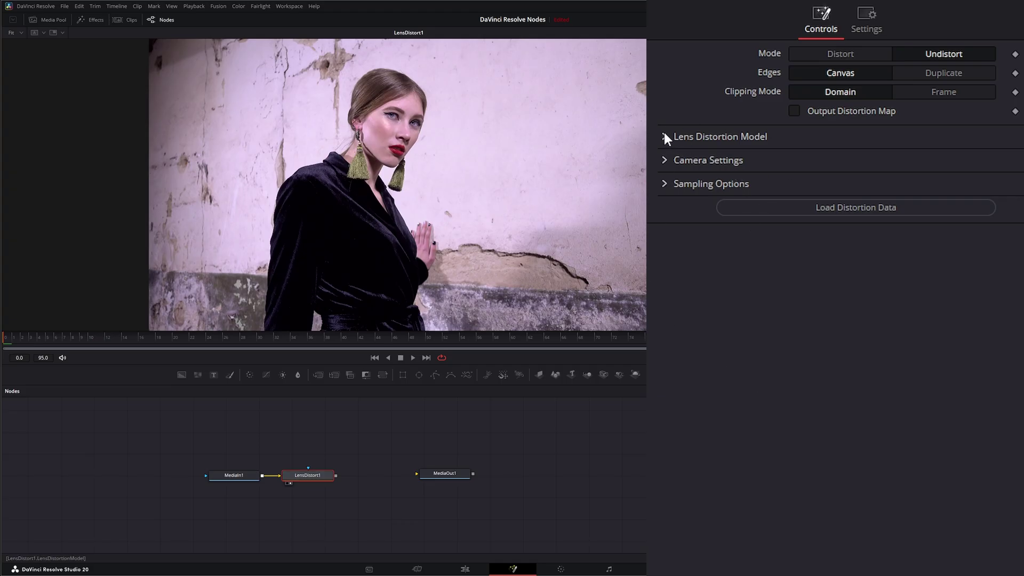
# Nudge LensDistort1 into place and inspect its Lens Distortion Model and Camera Settings
pyautogui.moveTo(307, 477); pyautogui.dragTo(322, 478)
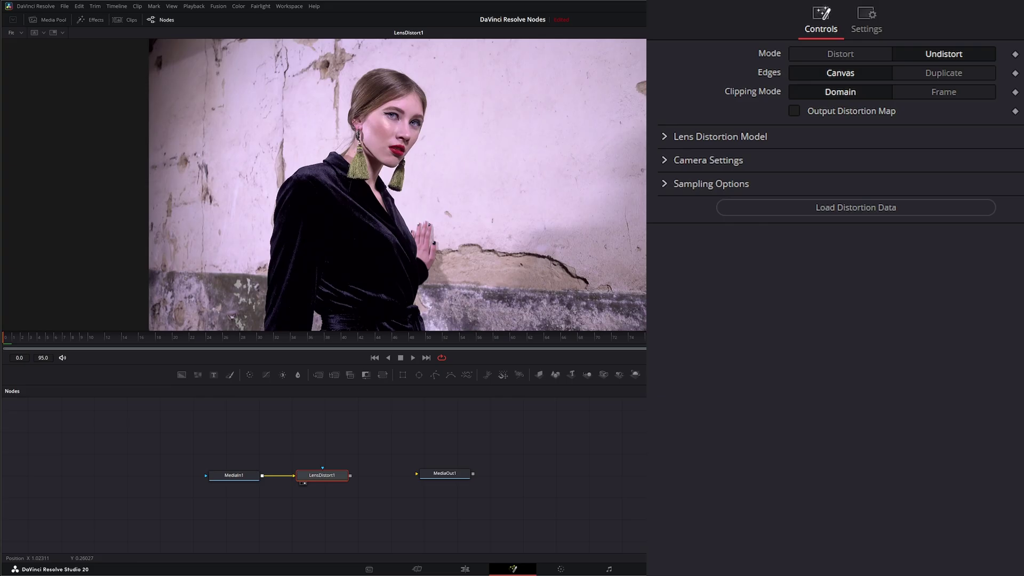
pyautogui.moveTo(324, 476); pyautogui.dragTo(333, 479)
pyautogui.click(661, 137)
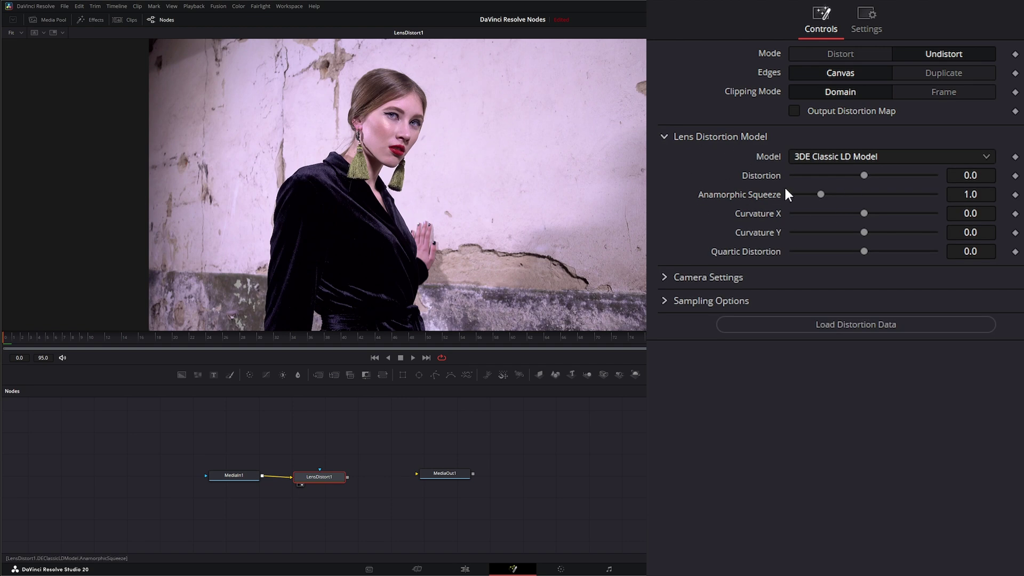
pyautogui.click(664, 135)
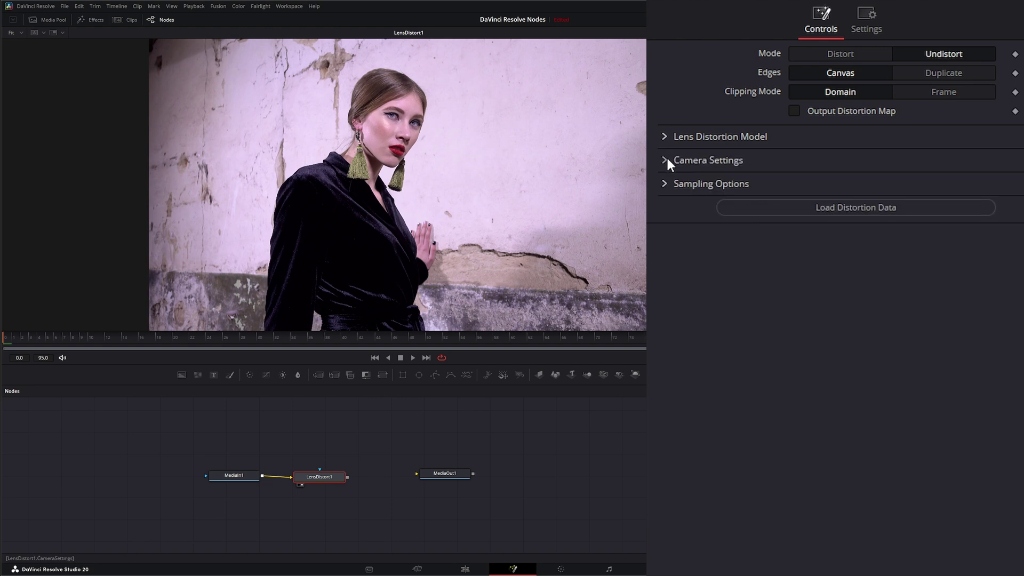
pyautogui.click(664, 160)
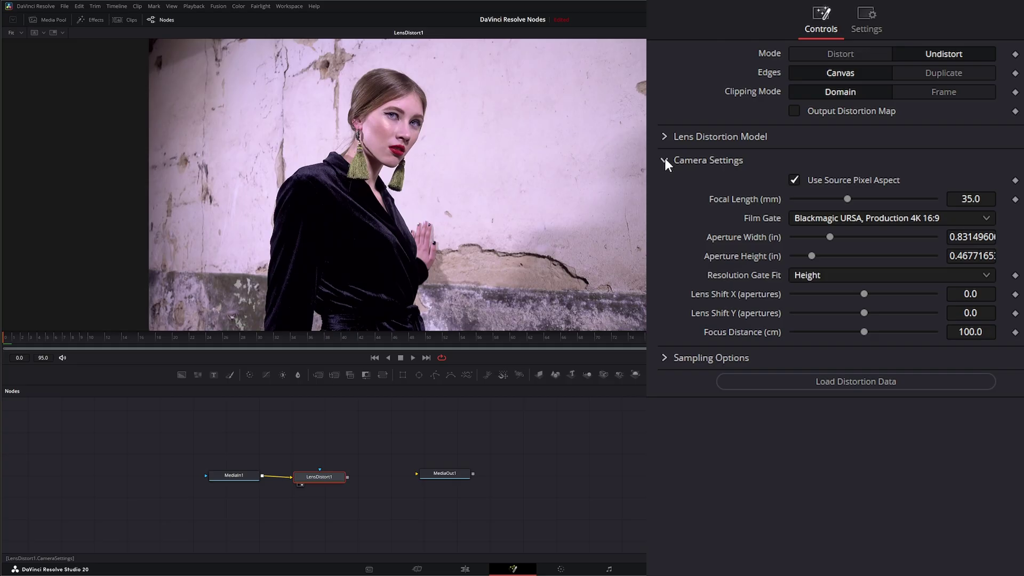
pyautogui.click(663, 160)
pyautogui.moveTo(284, 436); pyautogui.dragTo(352, 460)
pyautogui.click(311, 438)
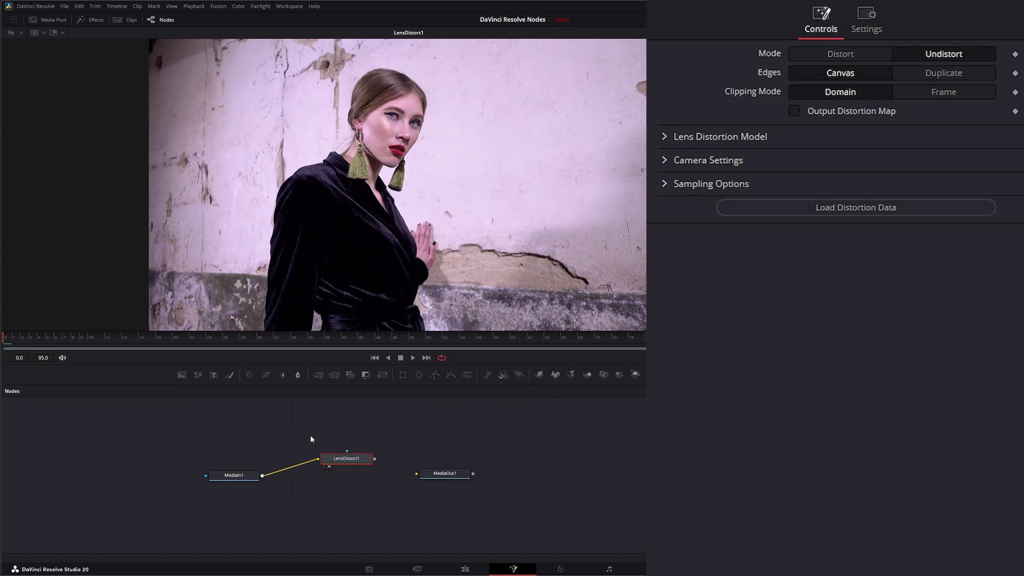
# Replace LensDistort1 with a viewed Lens Distortion node set to Distortion -1.0
pyautogui.press('Delete')
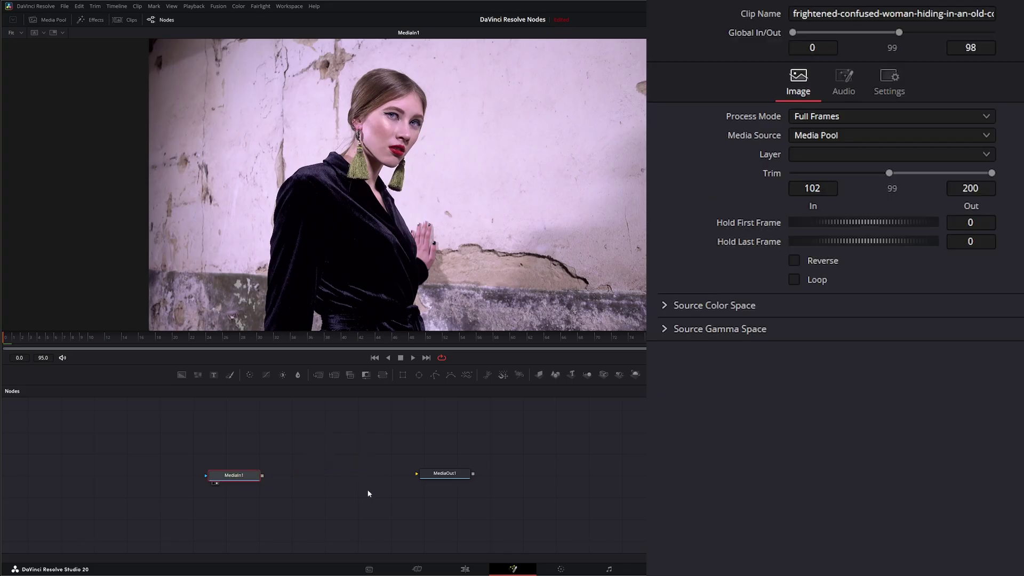
pyautogui.hotkey('shift', 'space')
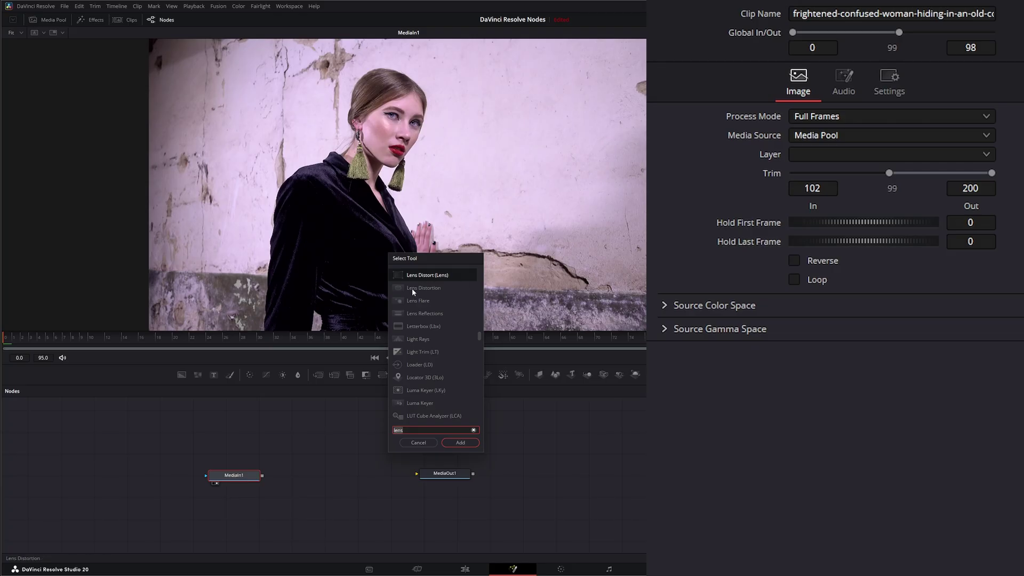
pyautogui.click(428, 288)
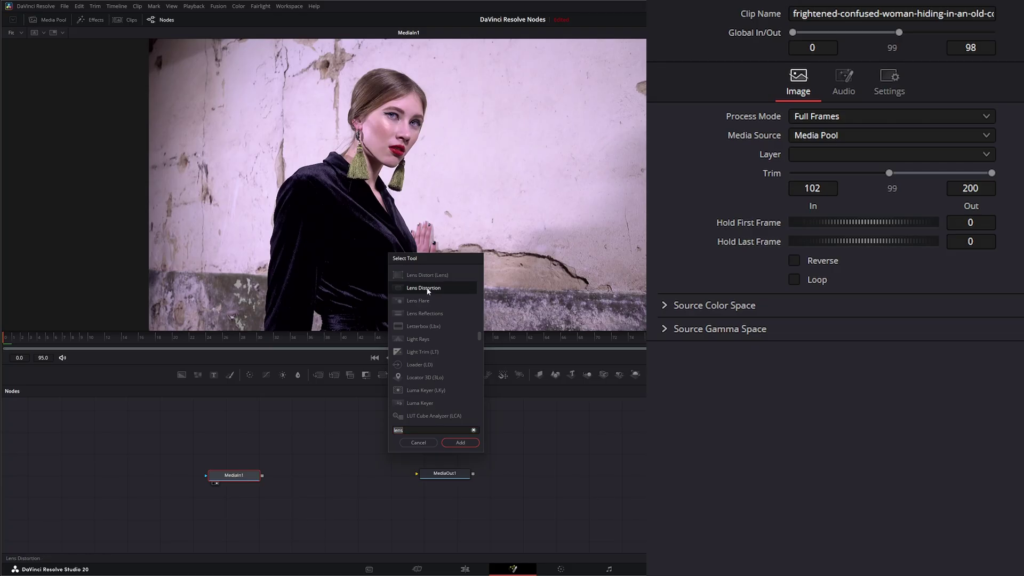
pyautogui.click(462, 443)
pyautogui.press('1')
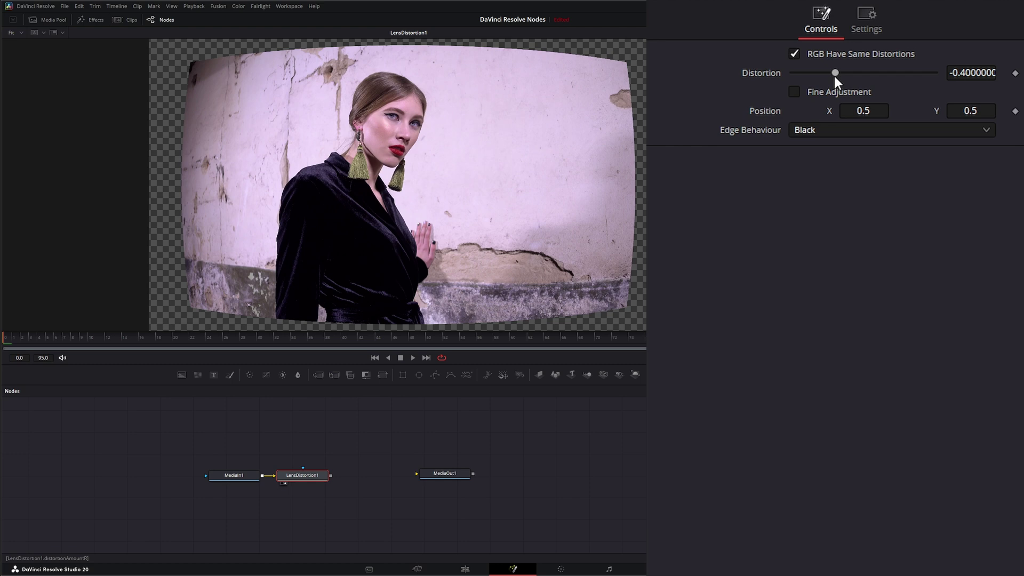
pyautogui.moveTo(836, 72); pyautogui.dragTo(750, 73)
# Show viewer controls and move the distortion centre to the earring at X 0.405764, Y 0.601
pyautogui.rightClick(366, 182)
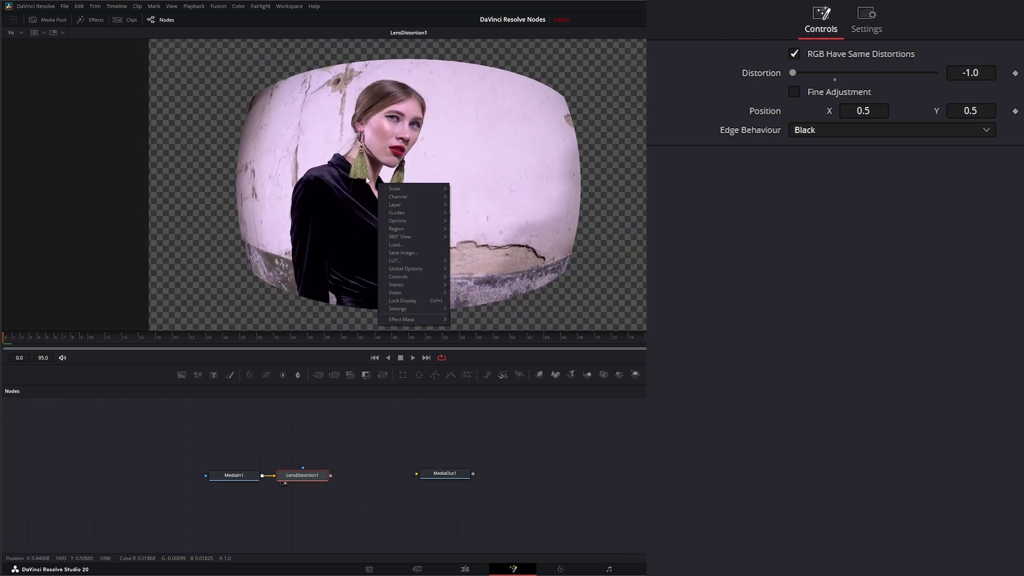
pyautogui.moveTo(405, 221)
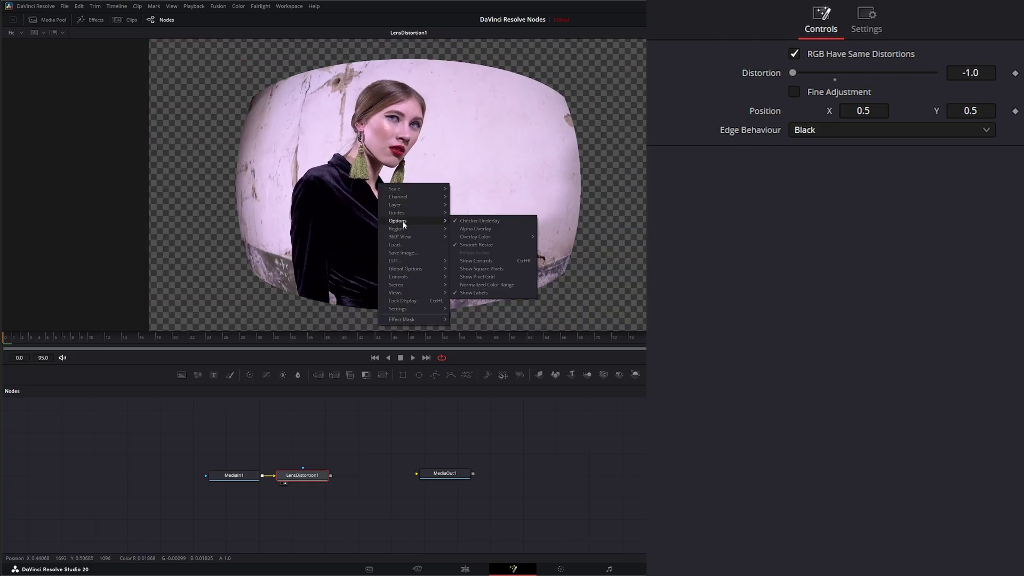
pyautogui.click(476, 260)
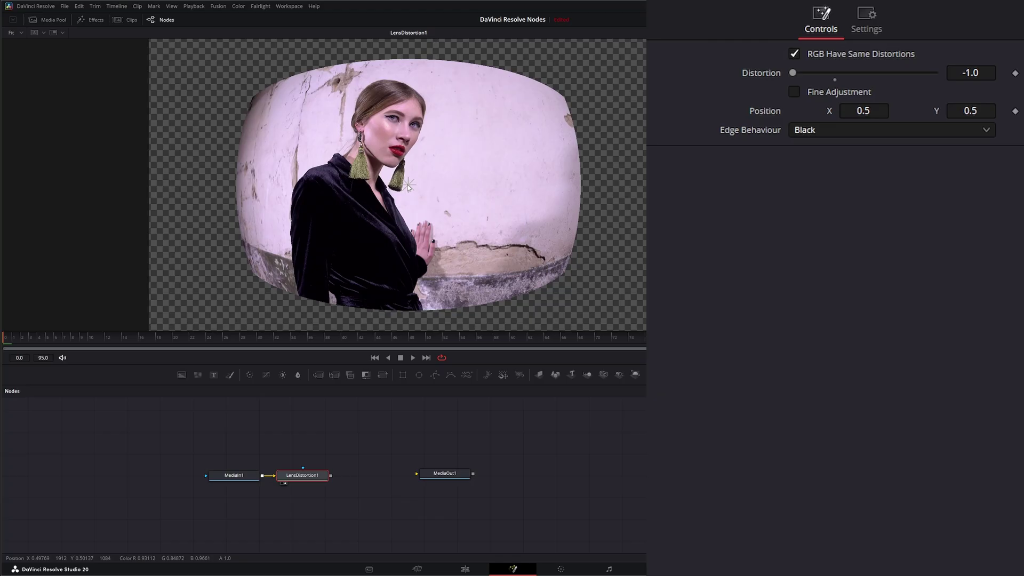
pyautogui.moveTo(409, 186); pyautogui.dragTo(478, 156)
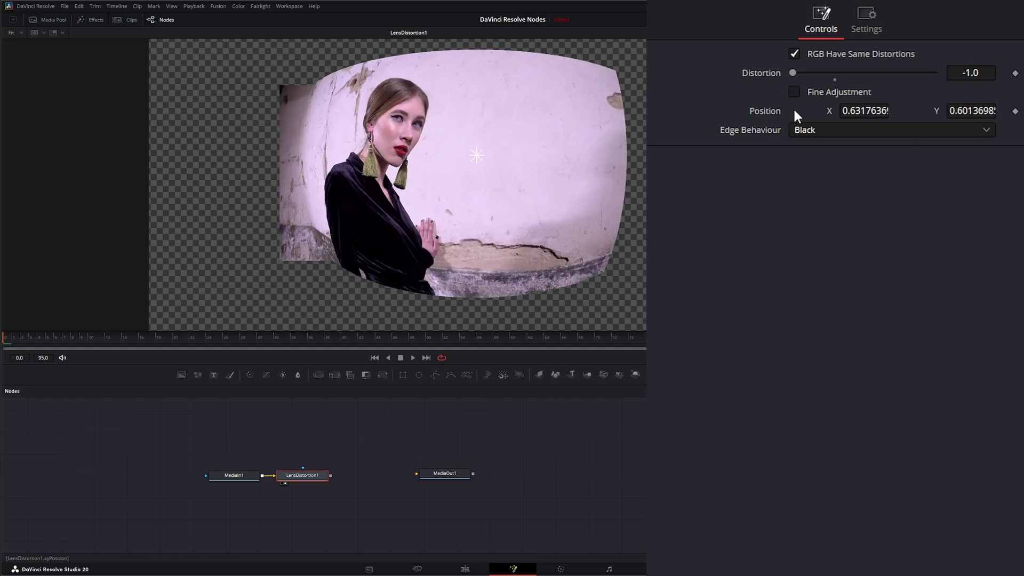
pyautogui.moveTo(865, 109); pyautogui.dragTo(752, 107)
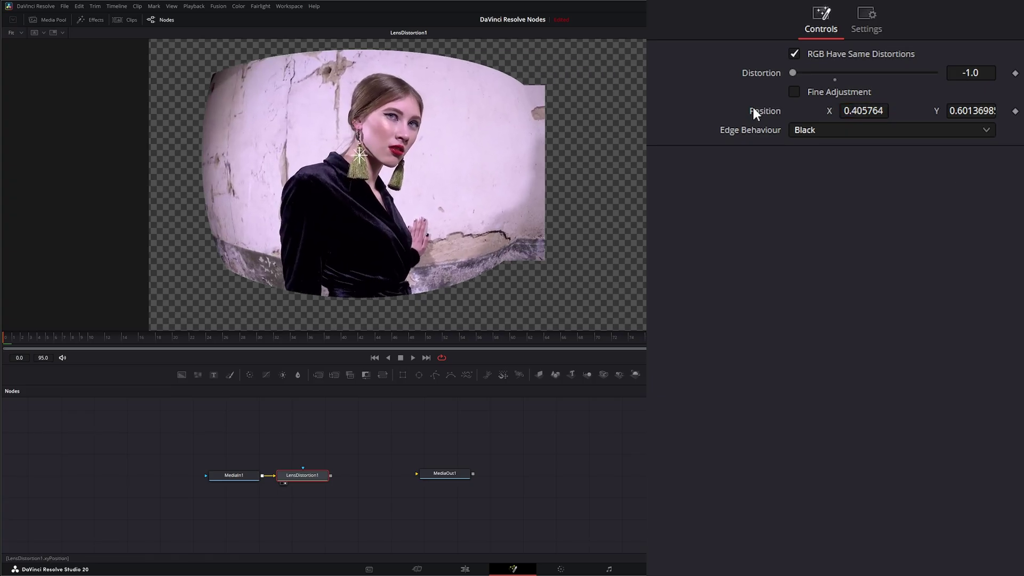
# Enable Fine Adjustment and place the centre on the wall at X 0.5652674, Y 0.5684931
pyautogui.click(795, 92)
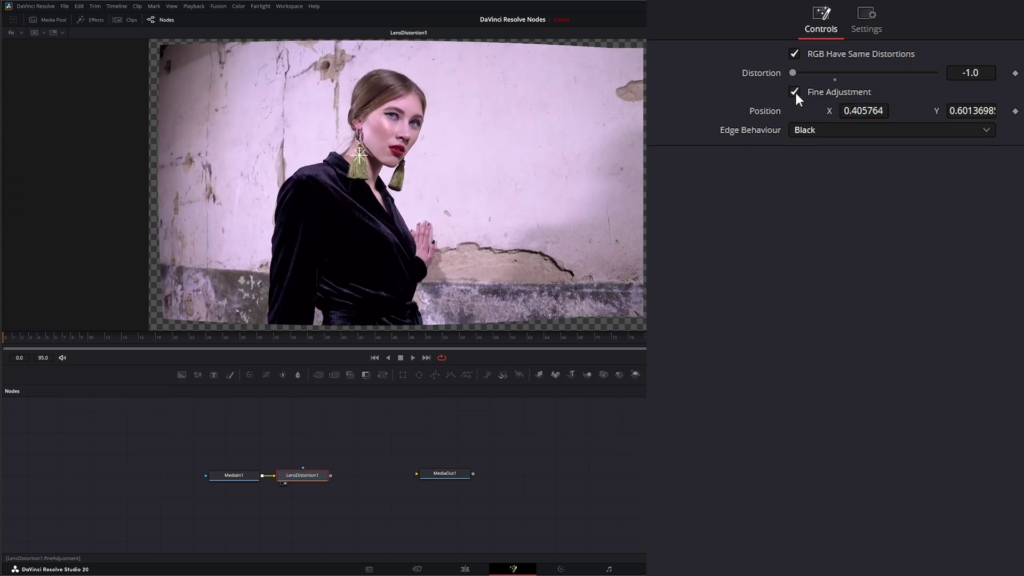
pyautogui.moveTo(361, 156); pyautogui.dragTo(602, 104)
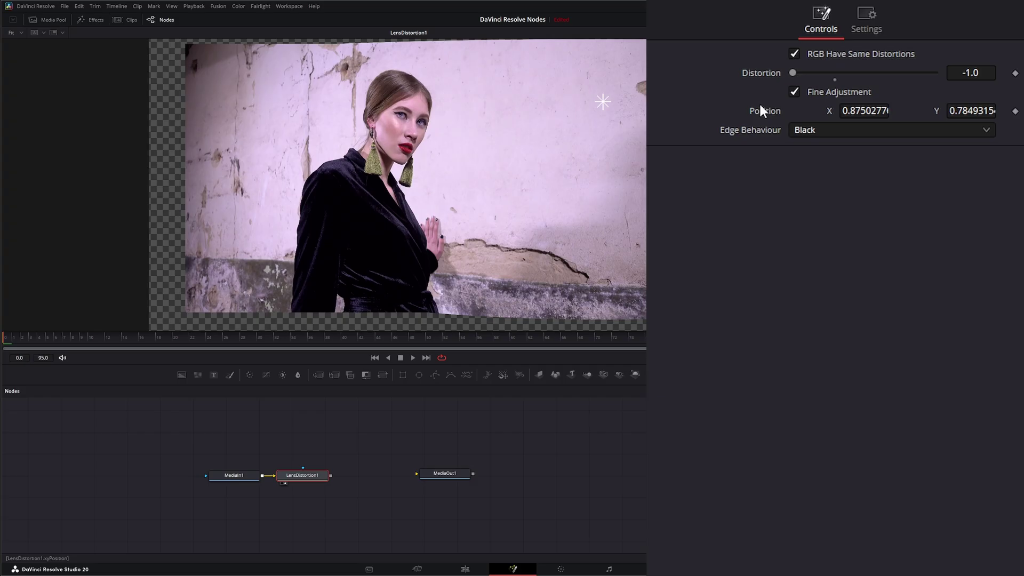
pyautogui.click(794, 94)
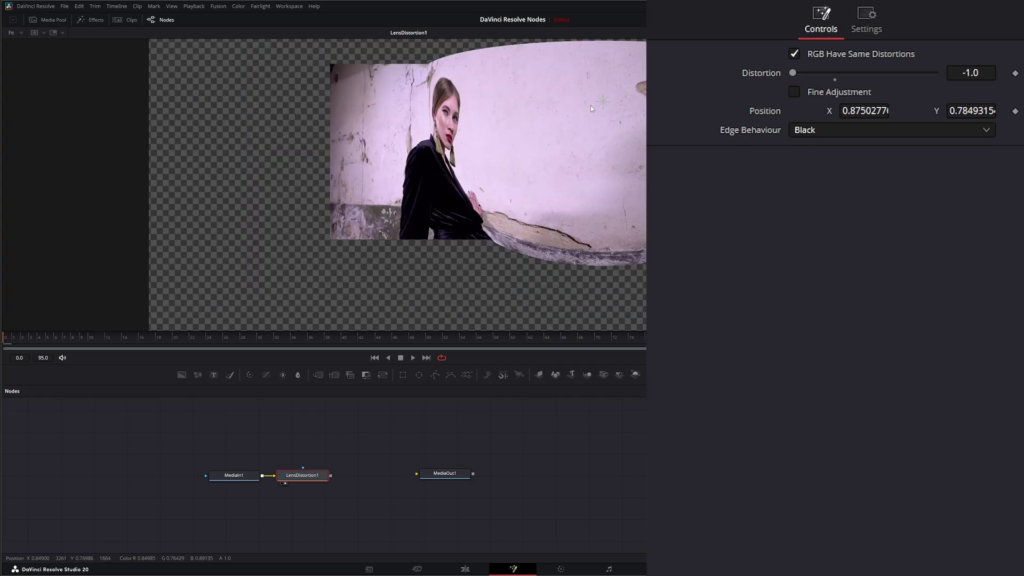
pyautogui.moveTo(602, 102); pyautogui.dragTo(358, 159)
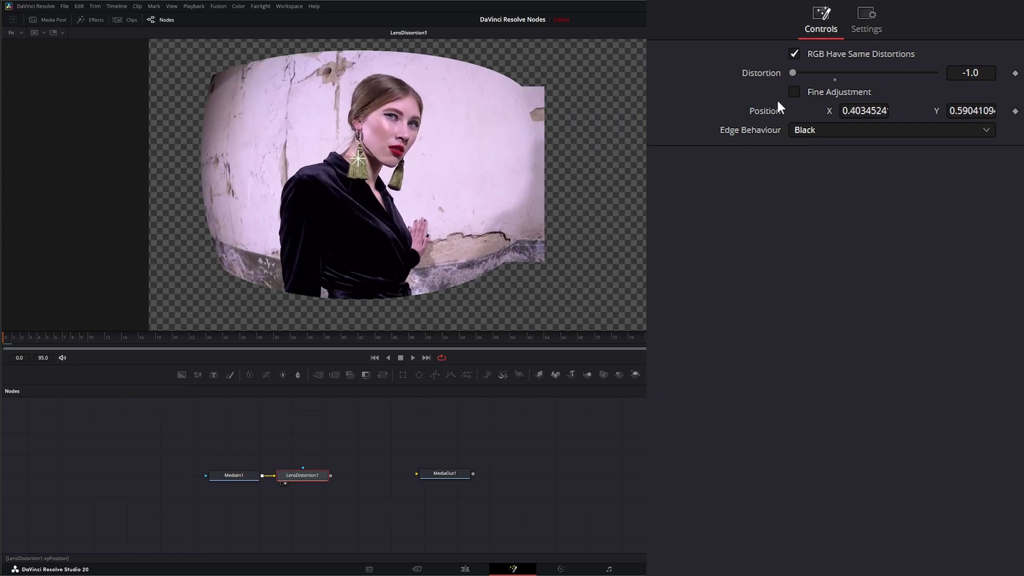
pyautogui.click(793, 92)
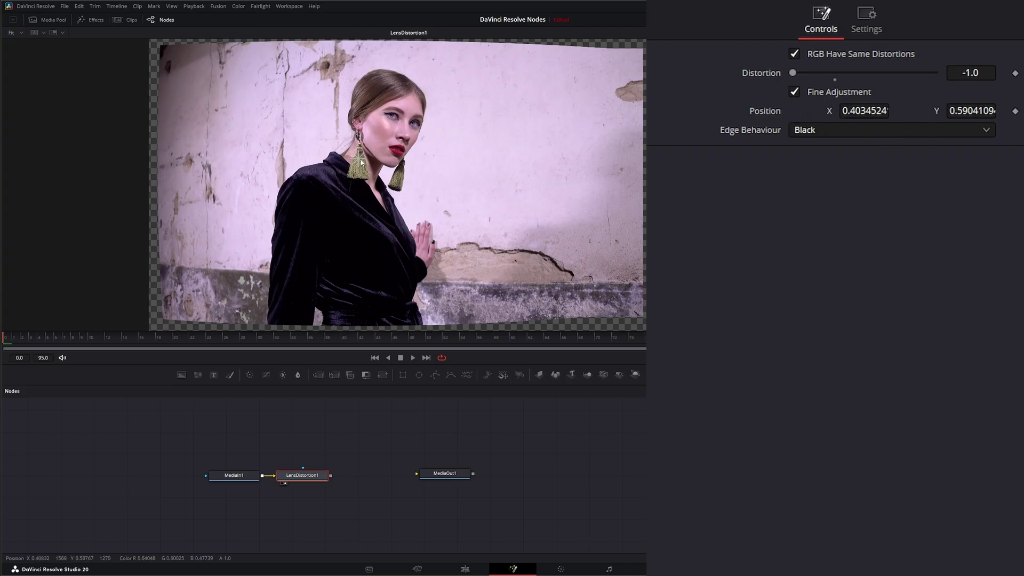
pyautogui.moveTo(368, 160); pyautogui.dragTo(441, 165)
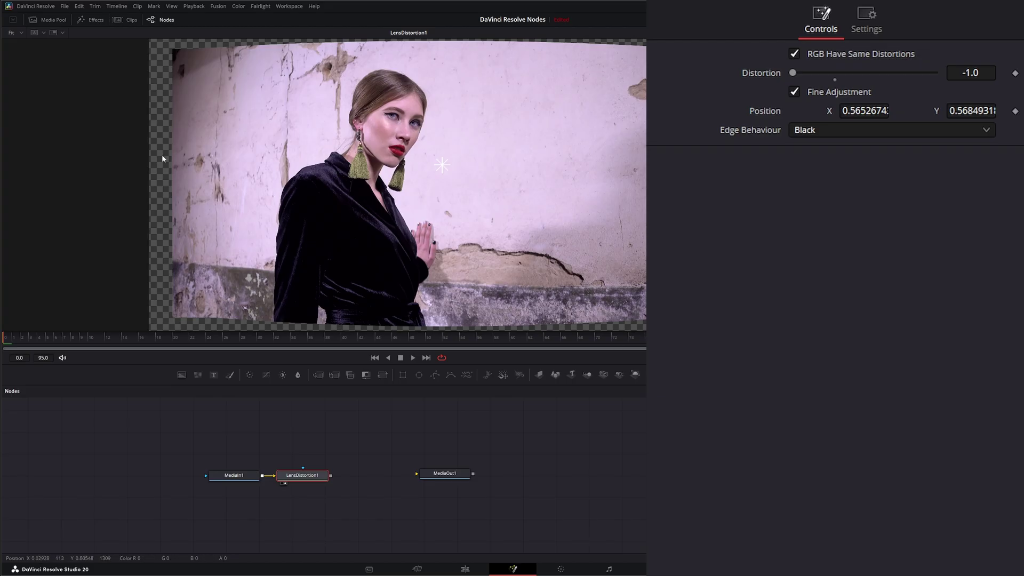
# Set Edge Behaviour to Black and raise the centre to X 0.5413804, Y 0.6931507
pyautogui.click(872, 130)
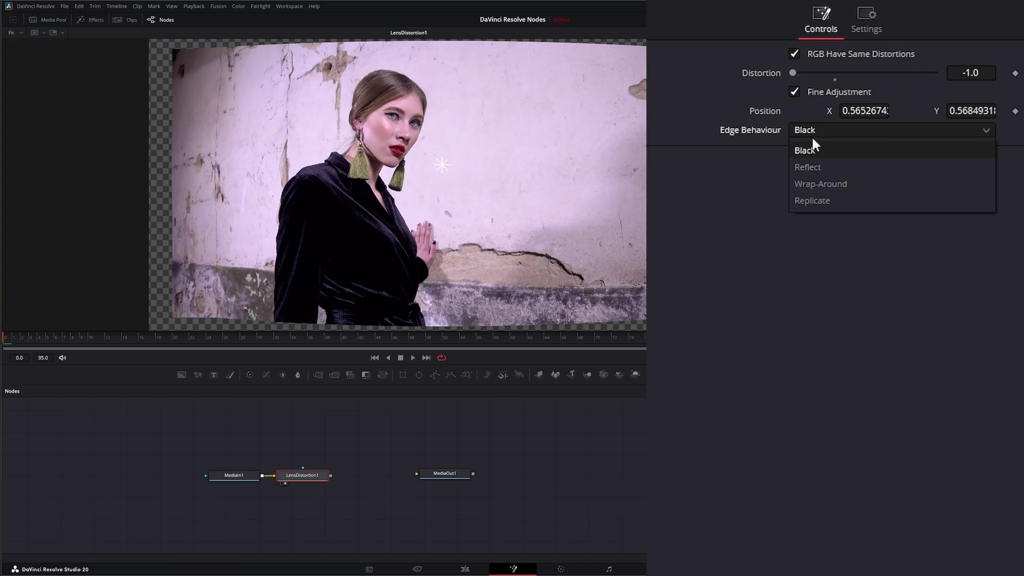
pyautogui.click(835, 165)
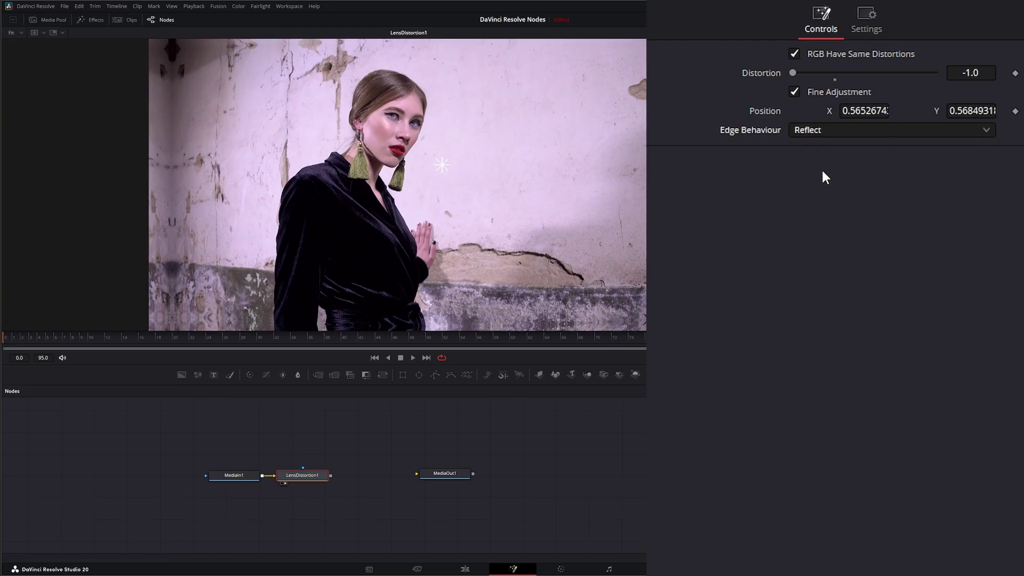
pyautogui.click(809, 129)
pyautogui.click(846, 185)
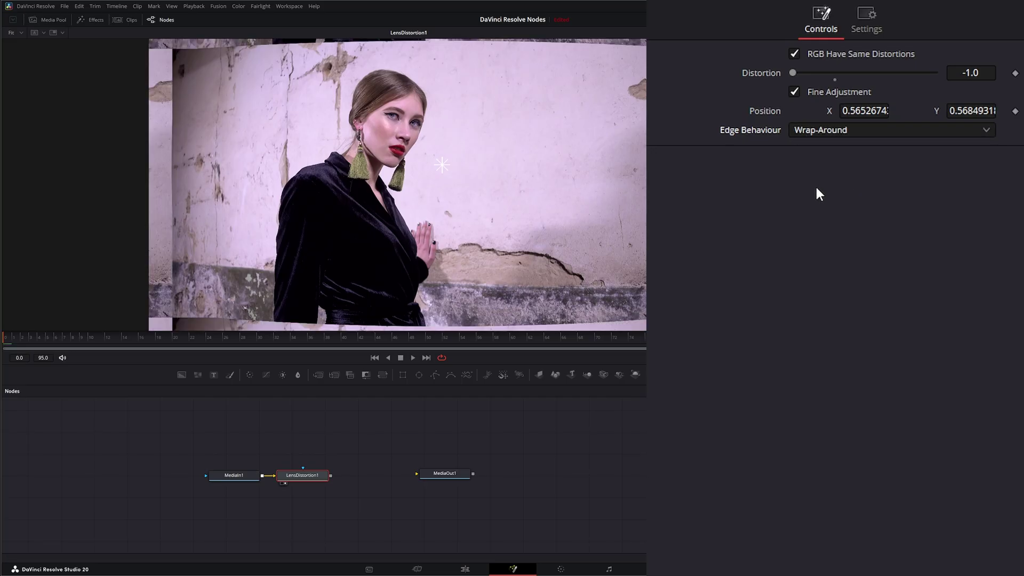
pyautogui.click(797, 130)
pyautogui.click(843, 199)
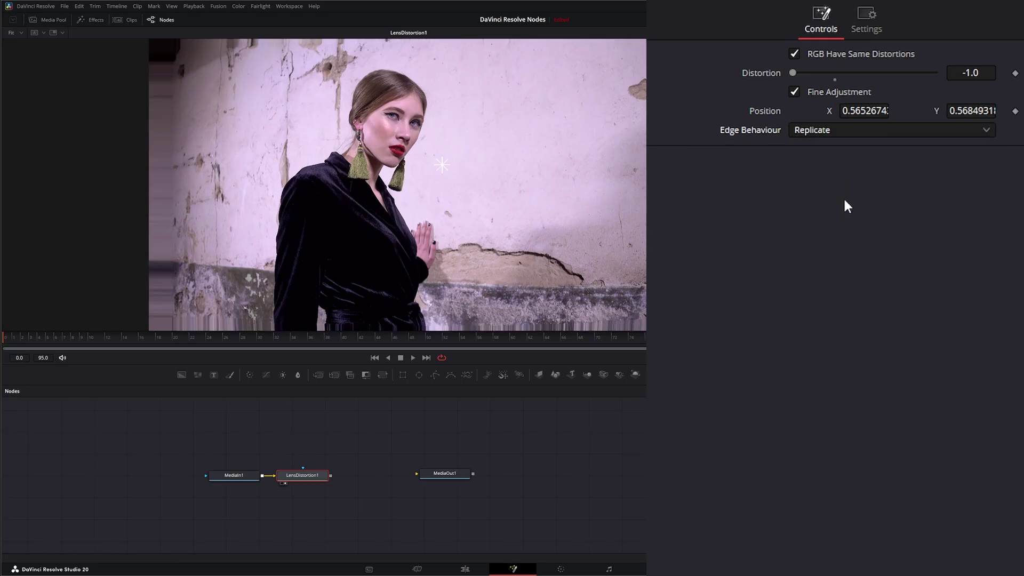
pyautogui.click(820, 130)
pyautogui.click(830, 147)
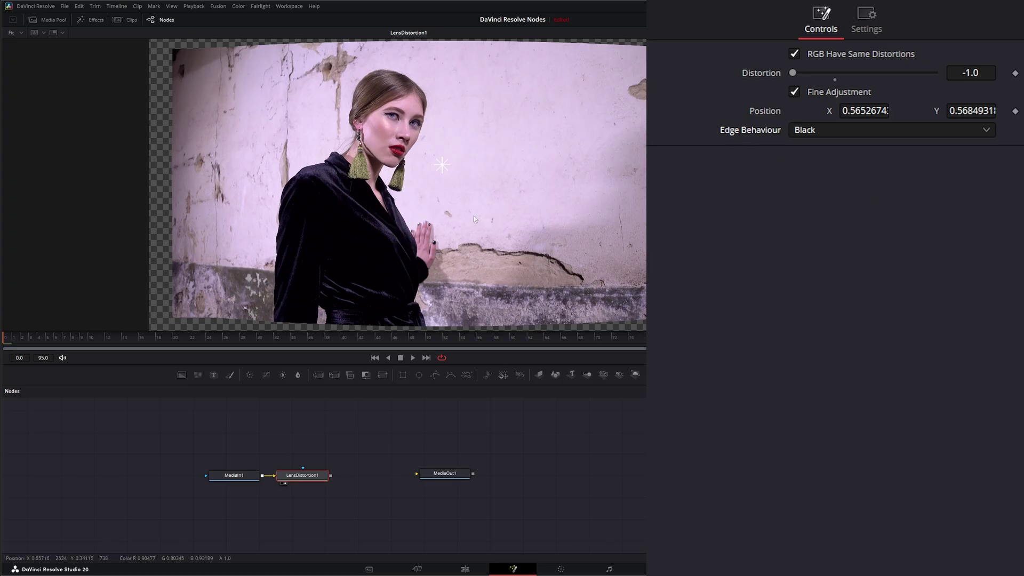
pyautogui.moveTo(452, 173); pyautogui.dragTo(429, 128)
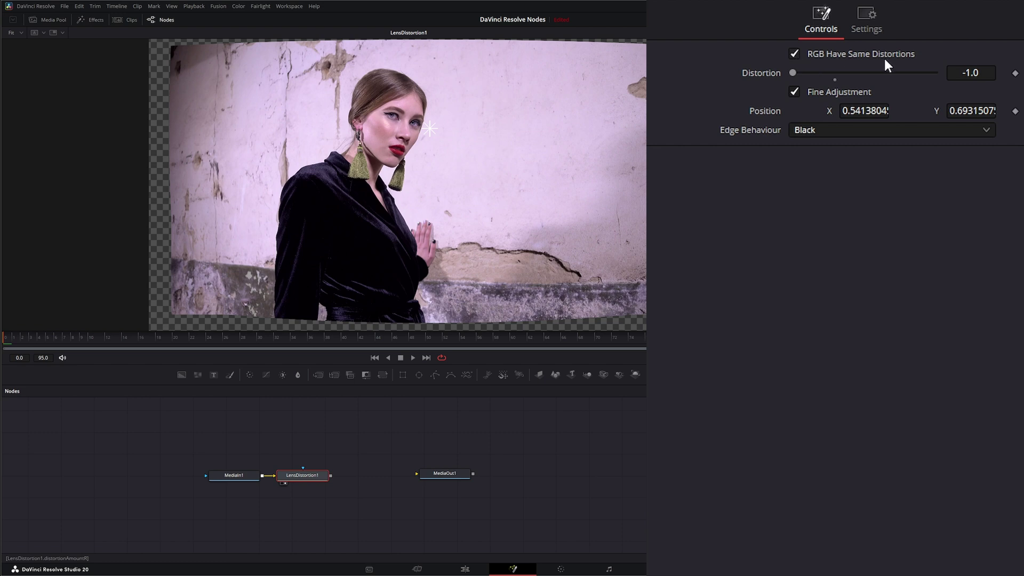
# Unlink RGB distortions, set Red 0.06, Green 0.0, Blue 0.17, and preview playback
pyautogui.click(794, 54)
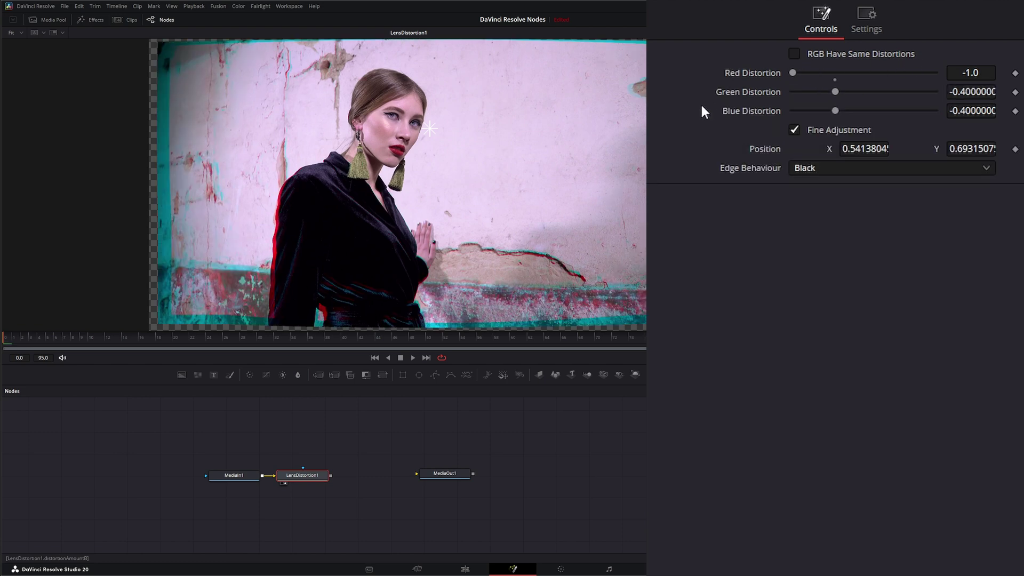
pyautogui.moveTo(796, 73); pyautogui.dragTo(875, 111)
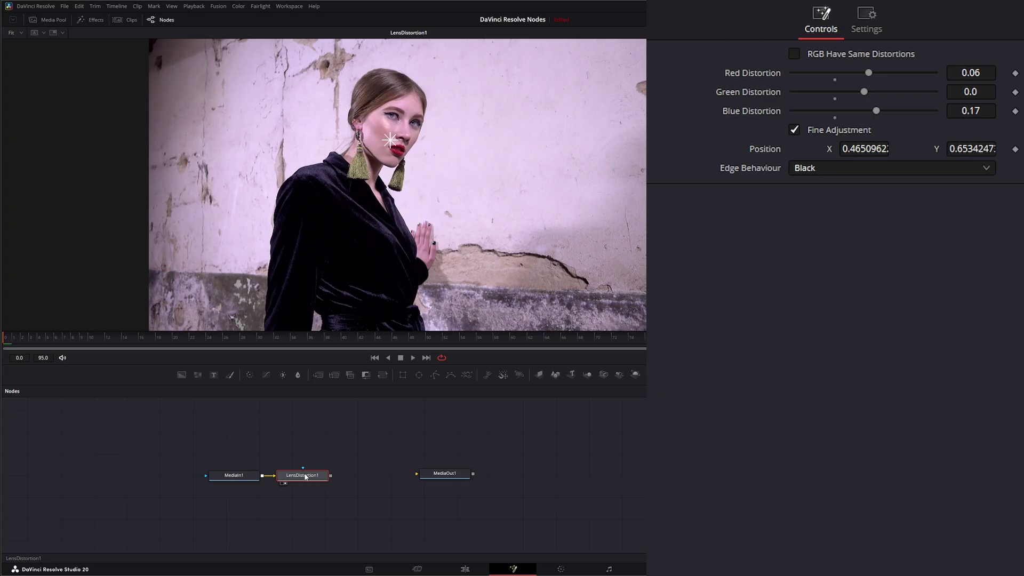
pyautogui.click(414, 359)
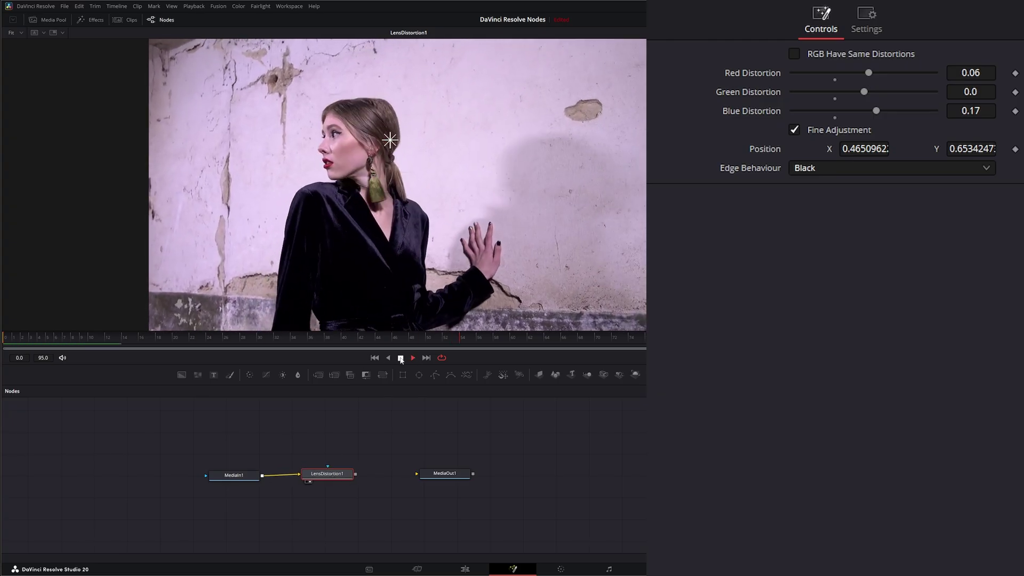
pyautogui.click(400, 358)
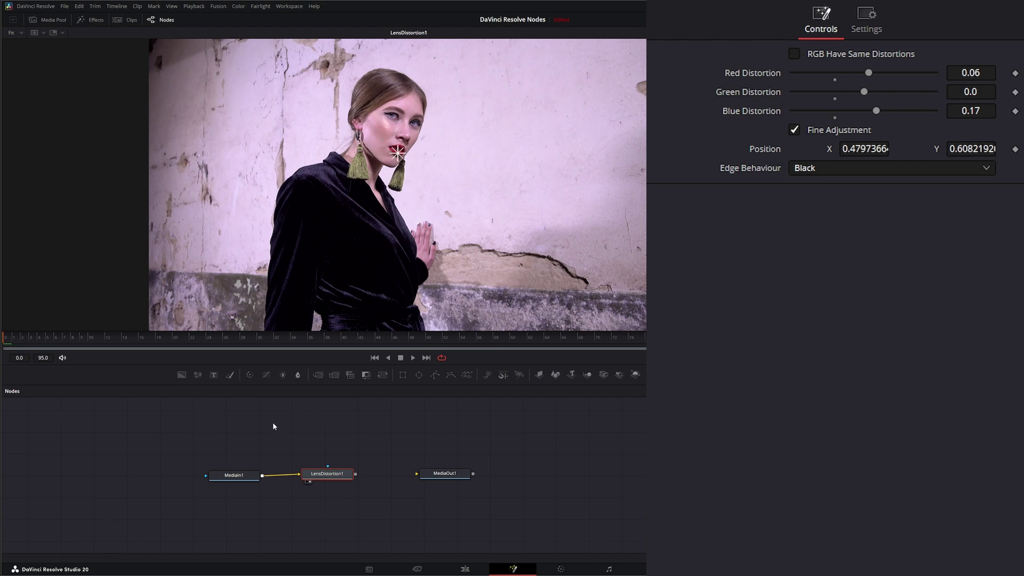
# Disconnect LensDistortion1 and insert a Tracker node after MediaIn1, shown in the viewer
pyautogui.moveTo(285, 477); pyautogui.dragTo(267, 475)
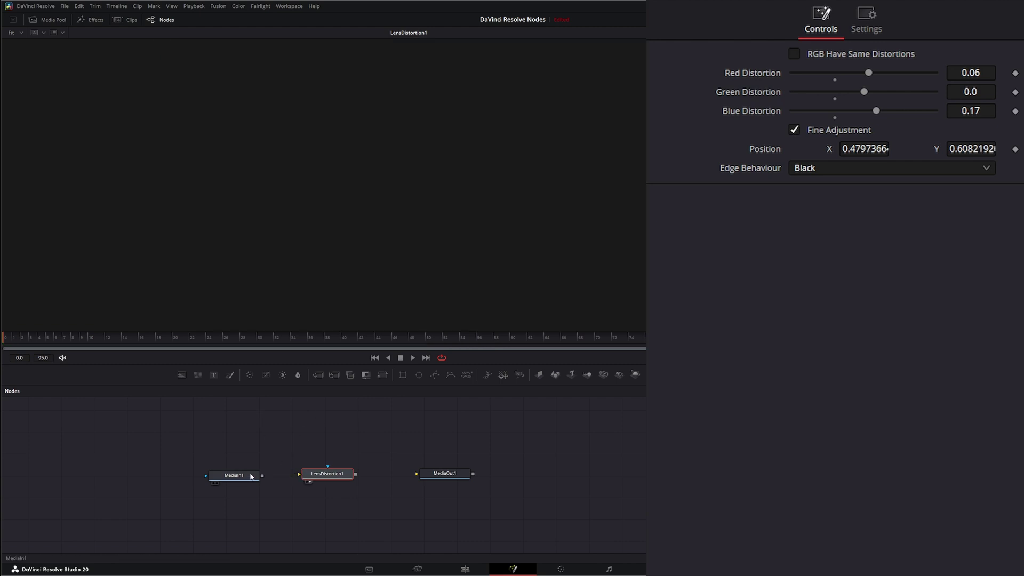
pyautogui.click(234, 474)
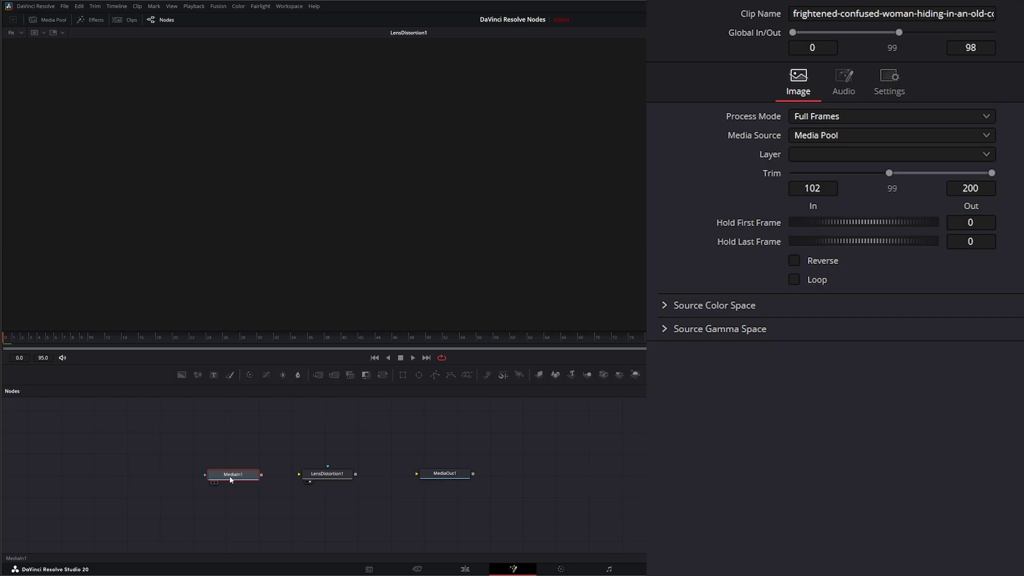
pyautogui.hotkey('shift', 'space')
pyautogui.write('tra')
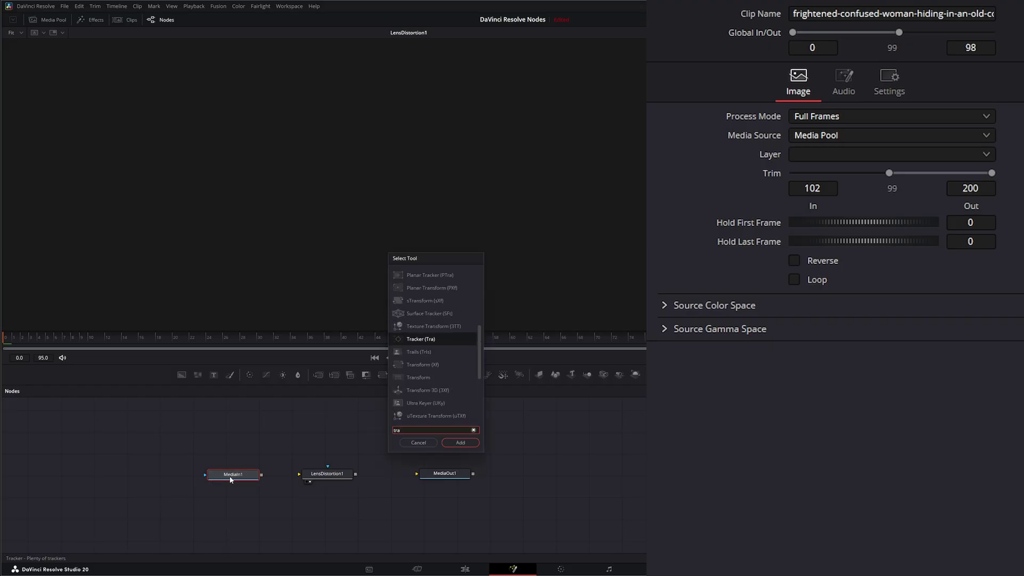
pyautogui.press('Return')
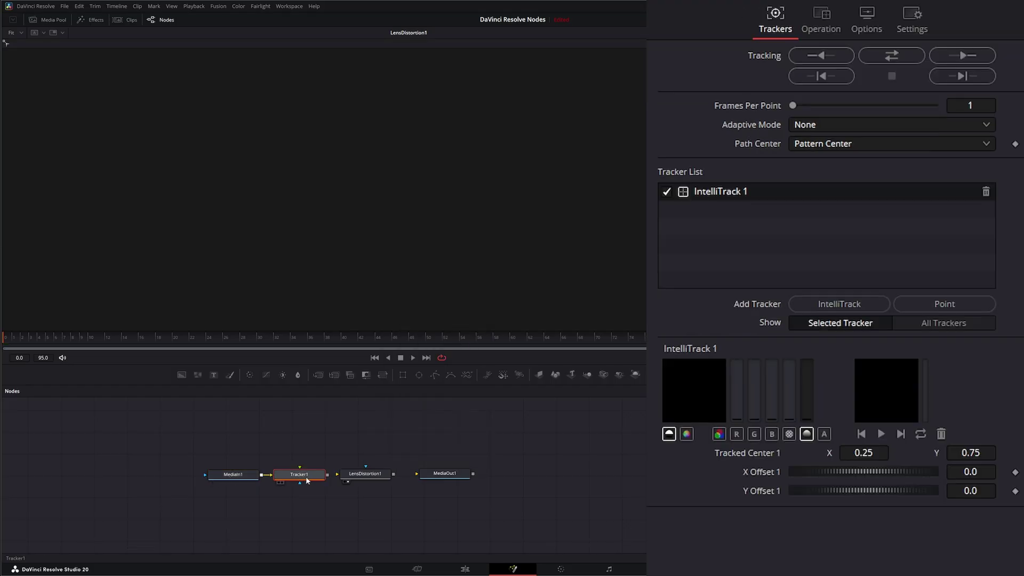
pyautogui.press('1')
# Place IntelliTrack 1 on the woman's face, track it forward, and review the result
pyautogui.moveTo(277, 112); pyautogui.dragTo(401, 140)
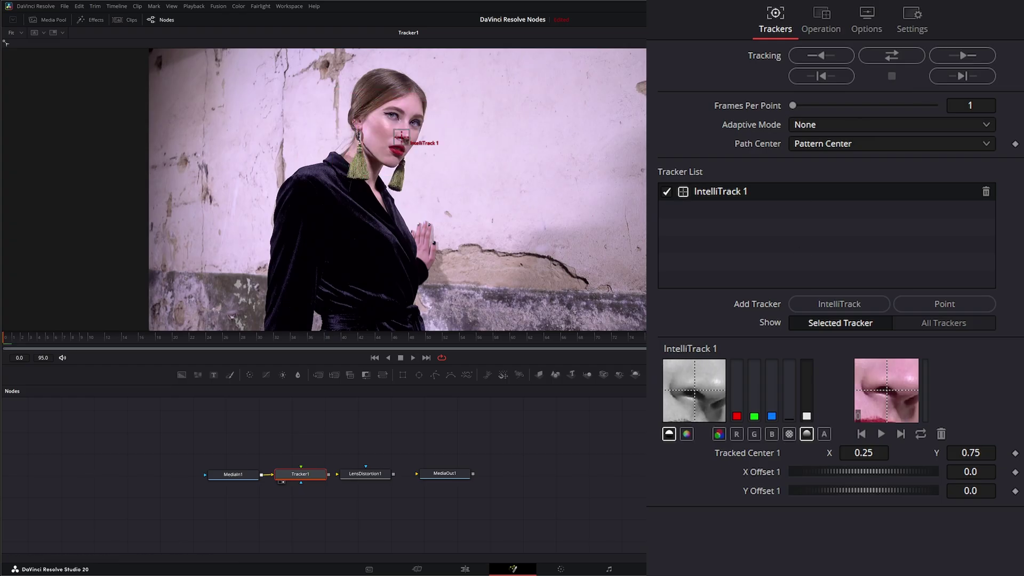
pyautogui.click(963, 56)
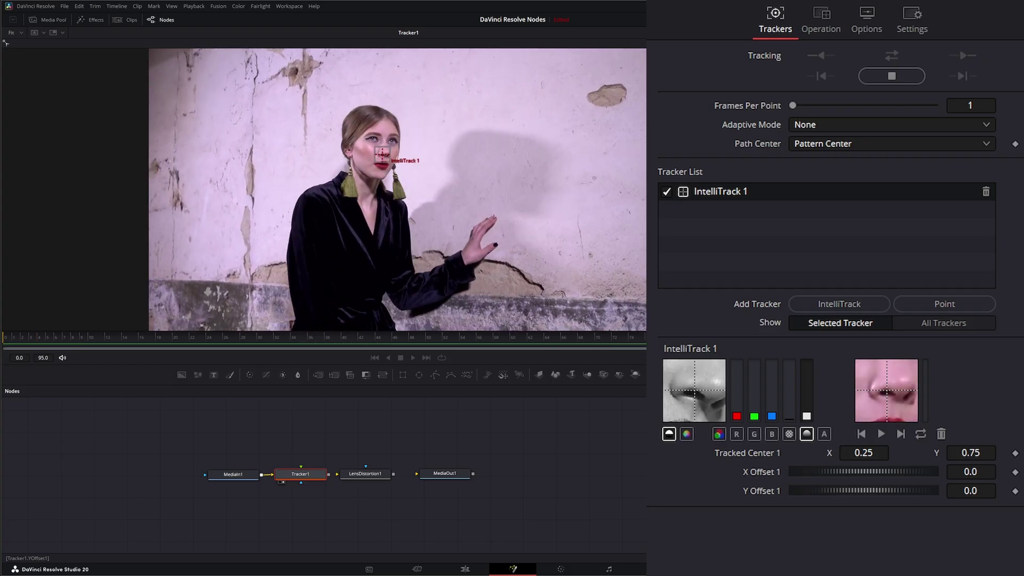
pyautogui.click(413, 358)
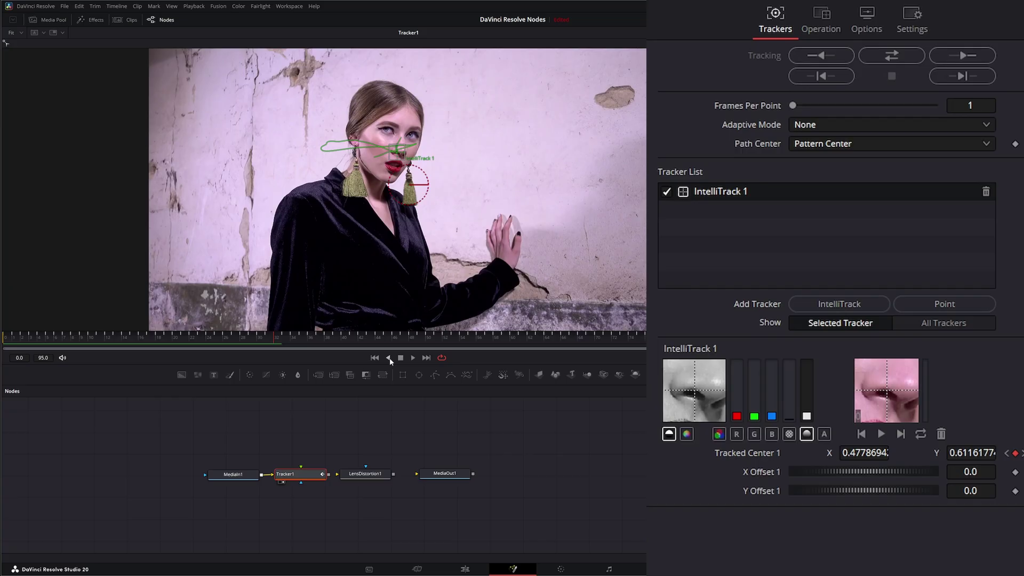
pyautogui.click(388, 358)
# Pull Tracker1 out of the chain and reset LensDistortion1 to defaults, viewing its output
pyautogui.moveTo(270, 478); pyautogui.dragTo(278, 478)
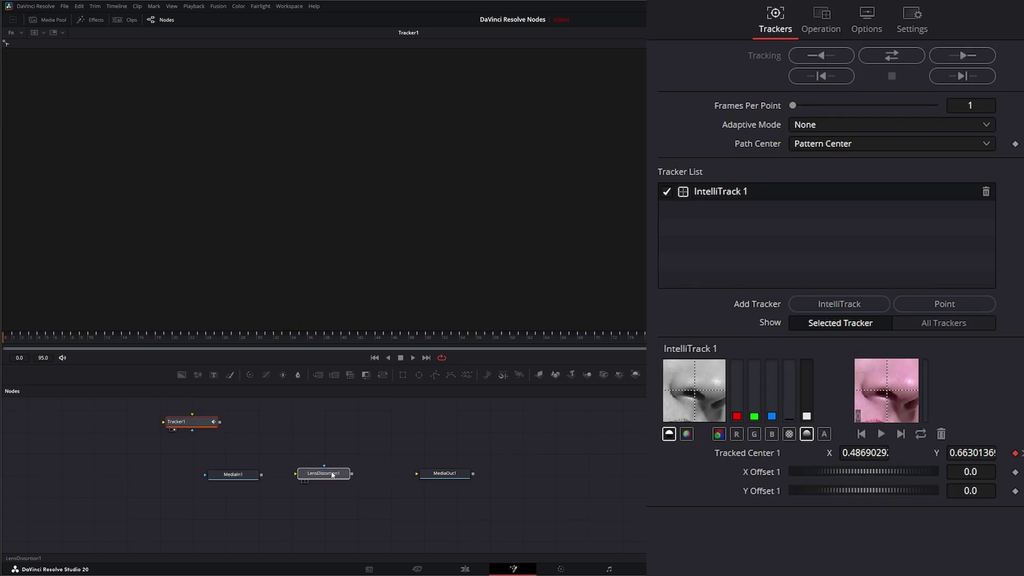
pyautogui.click(332, 474)
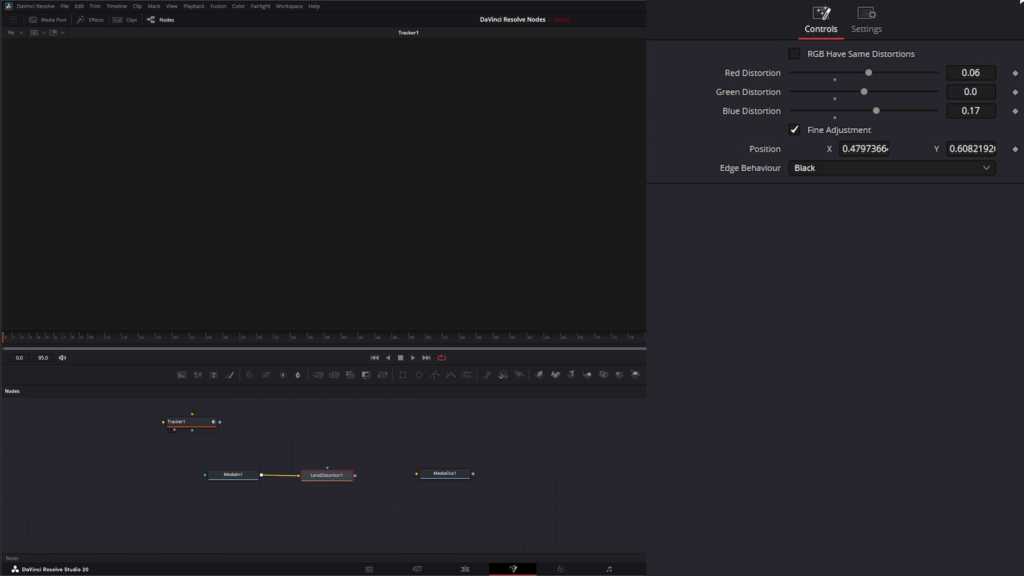
pyautogui.click(1020, 2)
pyautogui.press('1')
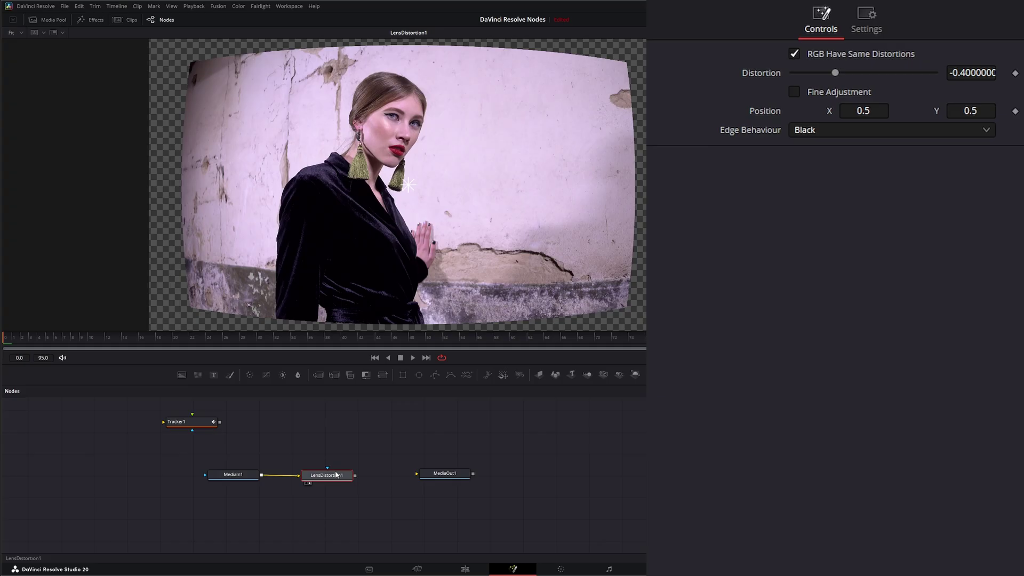
# Connect the distortion centre Position to Tracker1IntelliTrack1Path and play to verify
pyautogui.rightClick(757, 107)
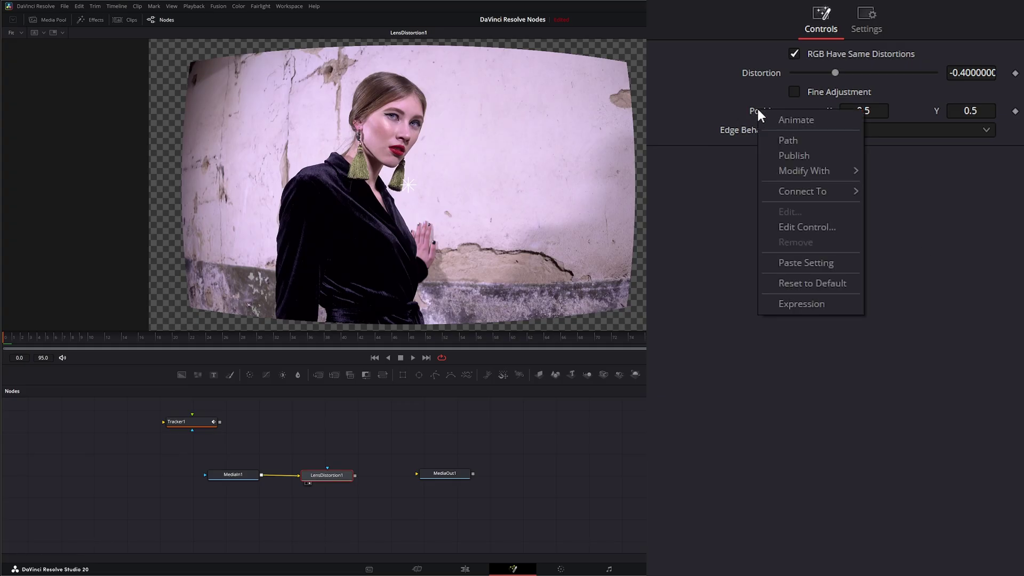
pyautogui.moveTo(805, 191)
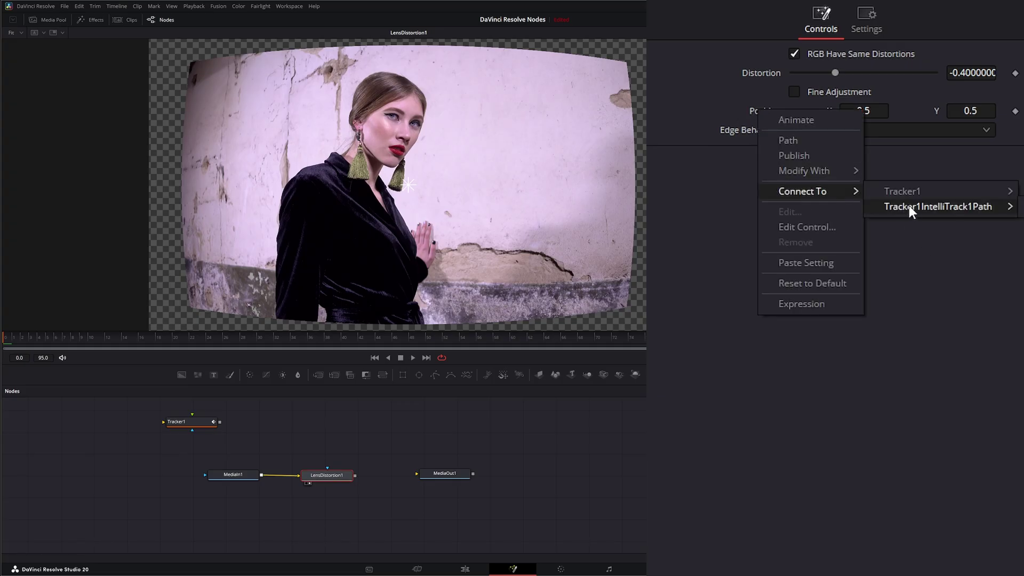
pyautogui.click(937, 207)
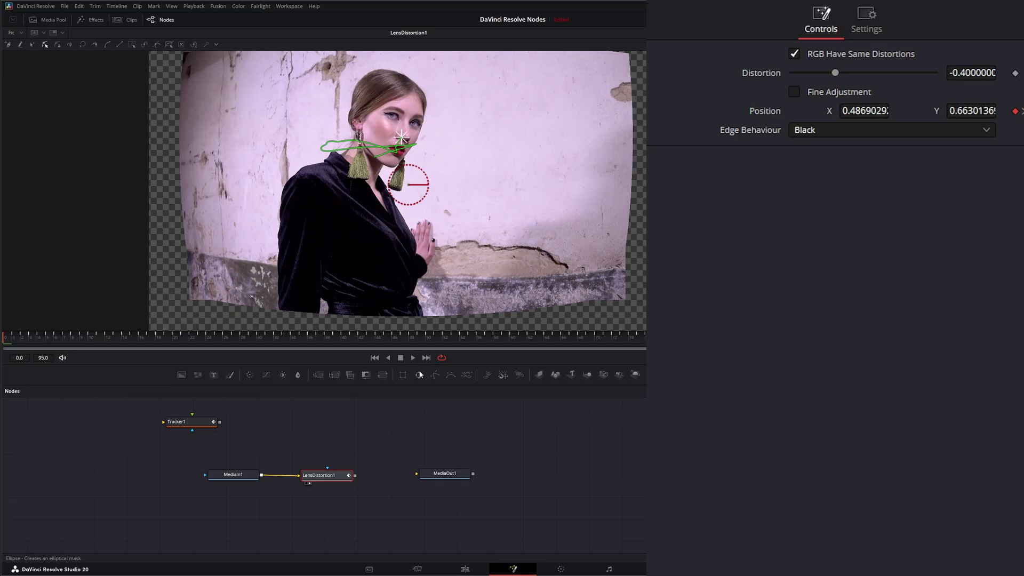
pyautogui.click(413, 358)
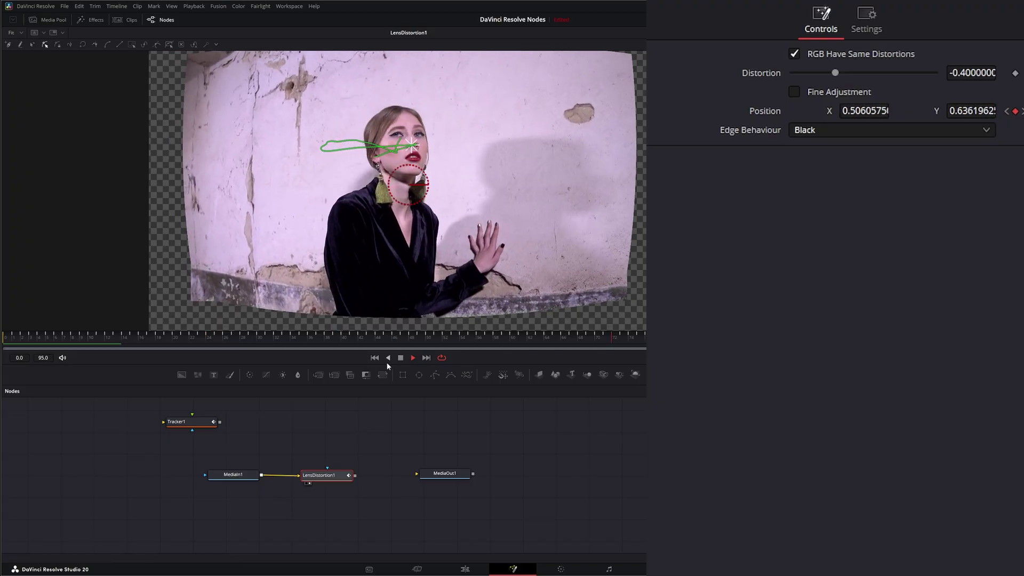
# Turn off Show Controls in the viewer's Options menu for a clean preview
pyautogui.rightClick(299, 143)
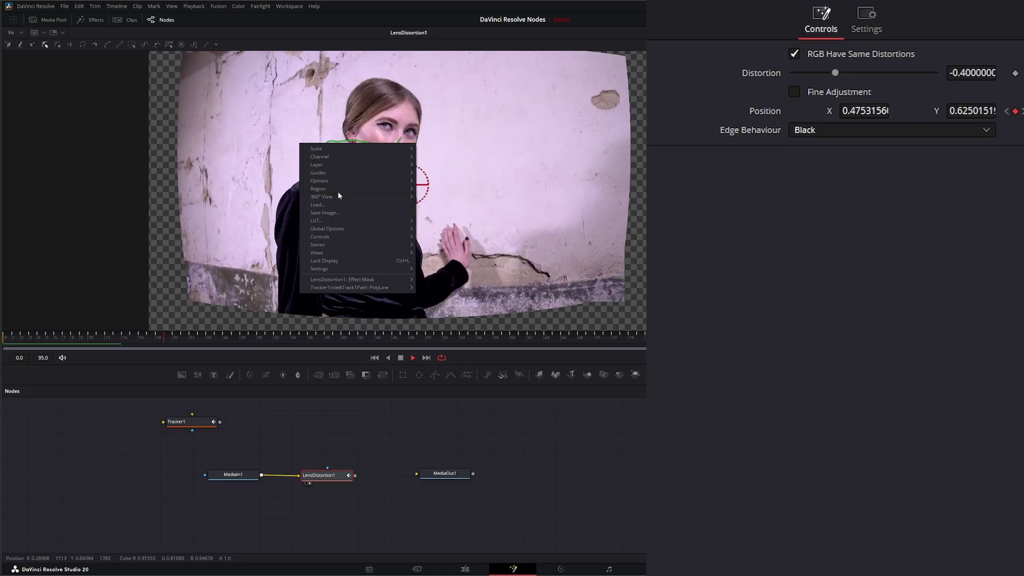
pyautogui.moveTo(330, 178)
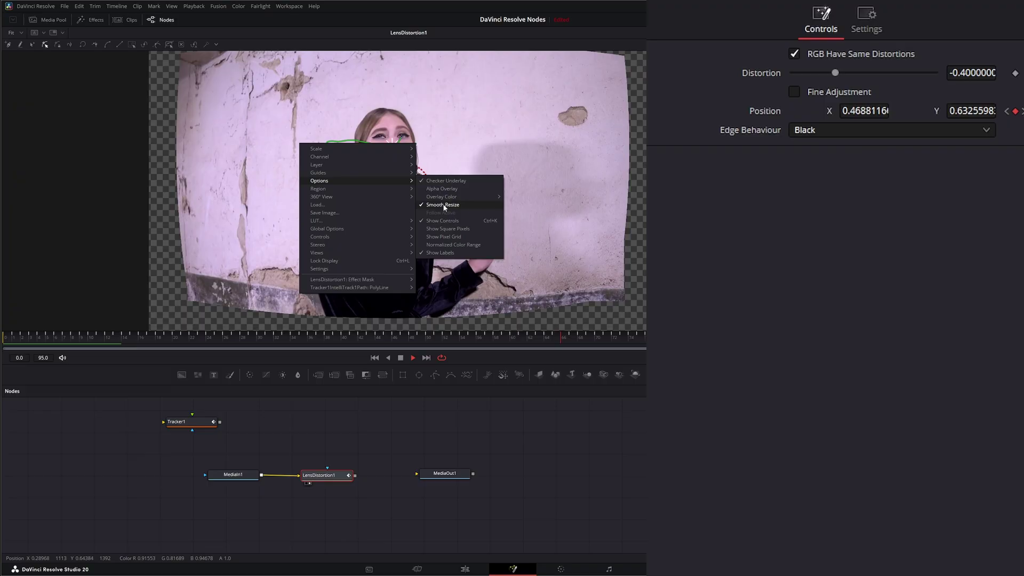
pyautogui.click(456, 221)
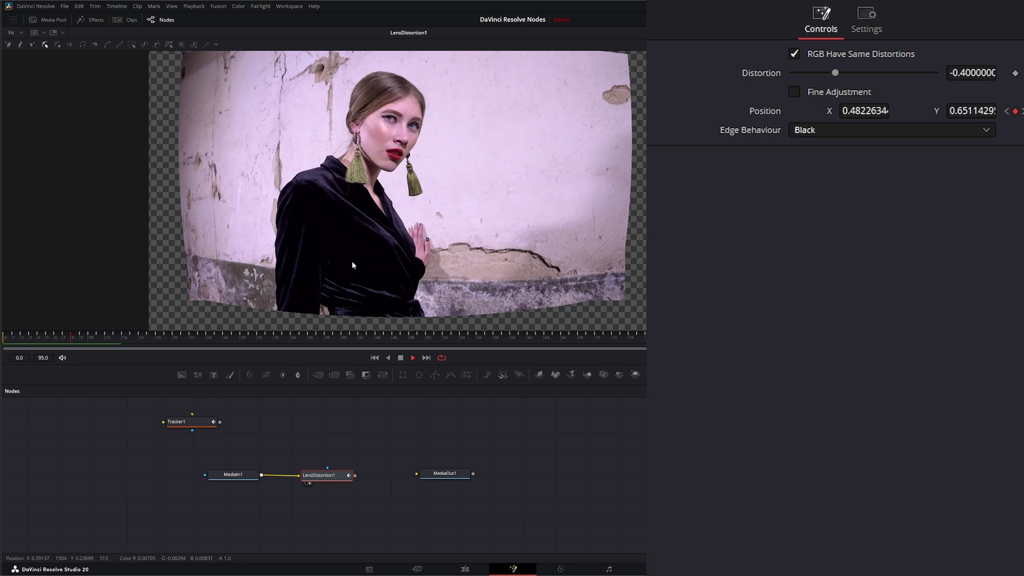
# At frame 0, lower the overall Distortion, unlink the RGB channels, and set Red to 0.22
pyautogui.click(400, 358)
pyautogui.click(375, 357)
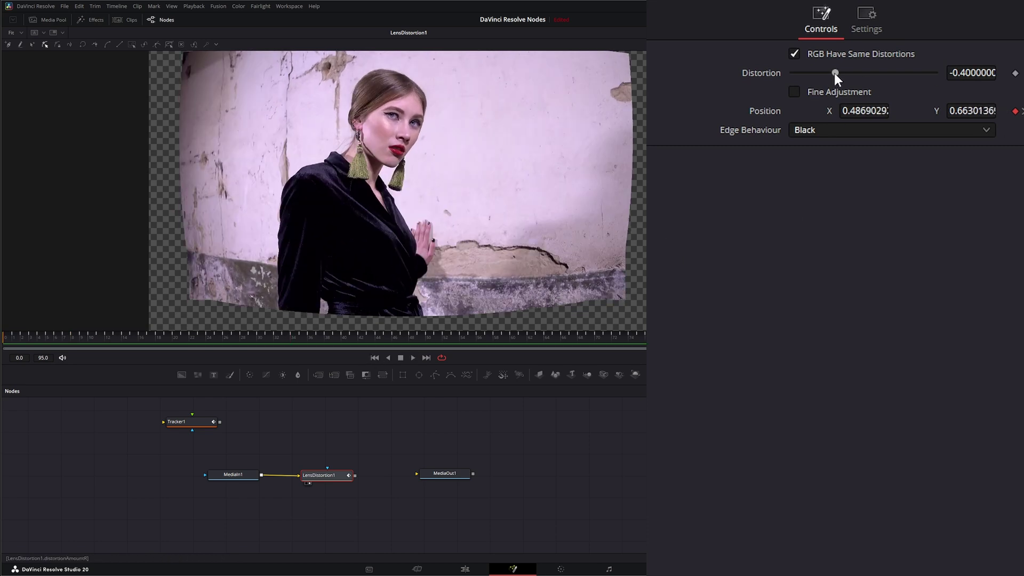
pyautogui.moveTo(835, 74)
pyautogui.mouseDown()
pyautogui.moveTo(858, 69)
pyautogui.moveTo(824, 69)
pyautogui.moveTo(850, 69)
pyautogui.mouseUp()
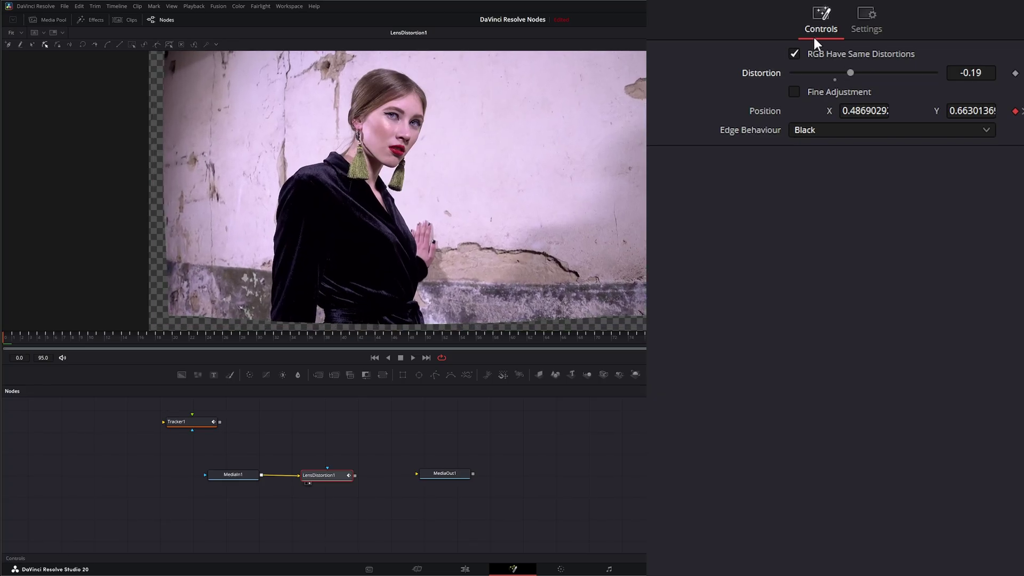
pyautogui.click(794, 54)
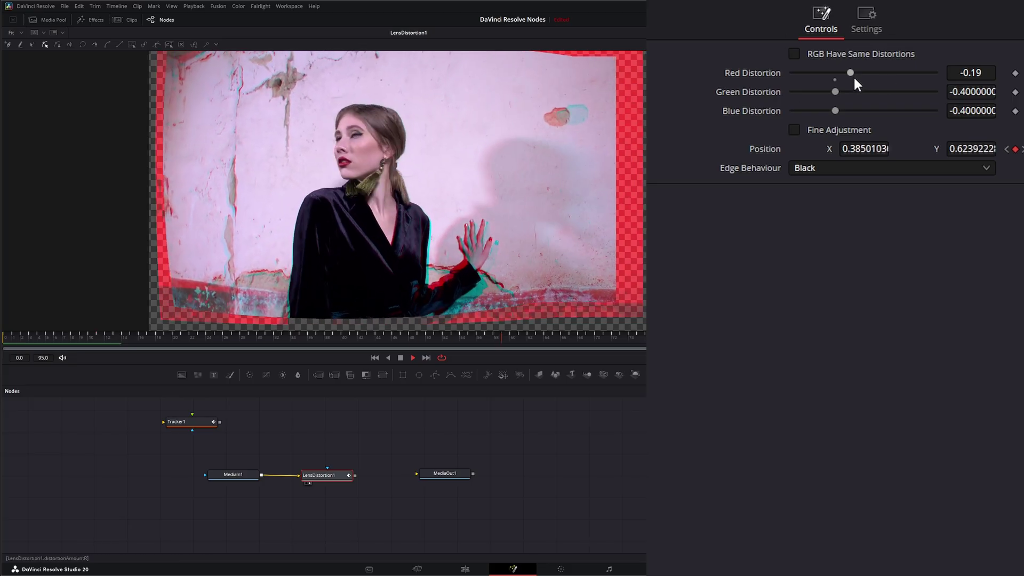
pyautogui.moveTo(852, 72); pyautogui.dragTo(864, 111)
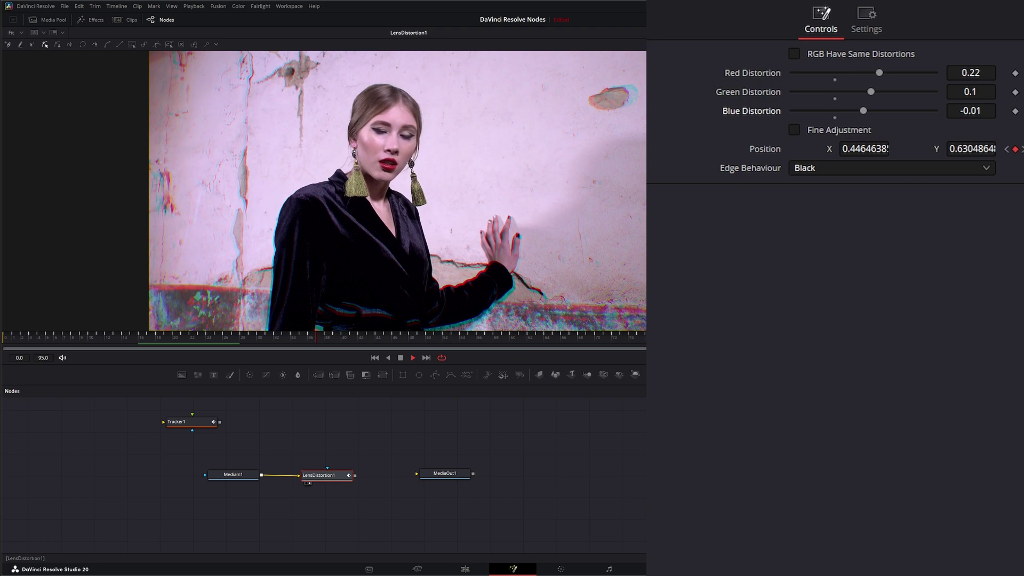